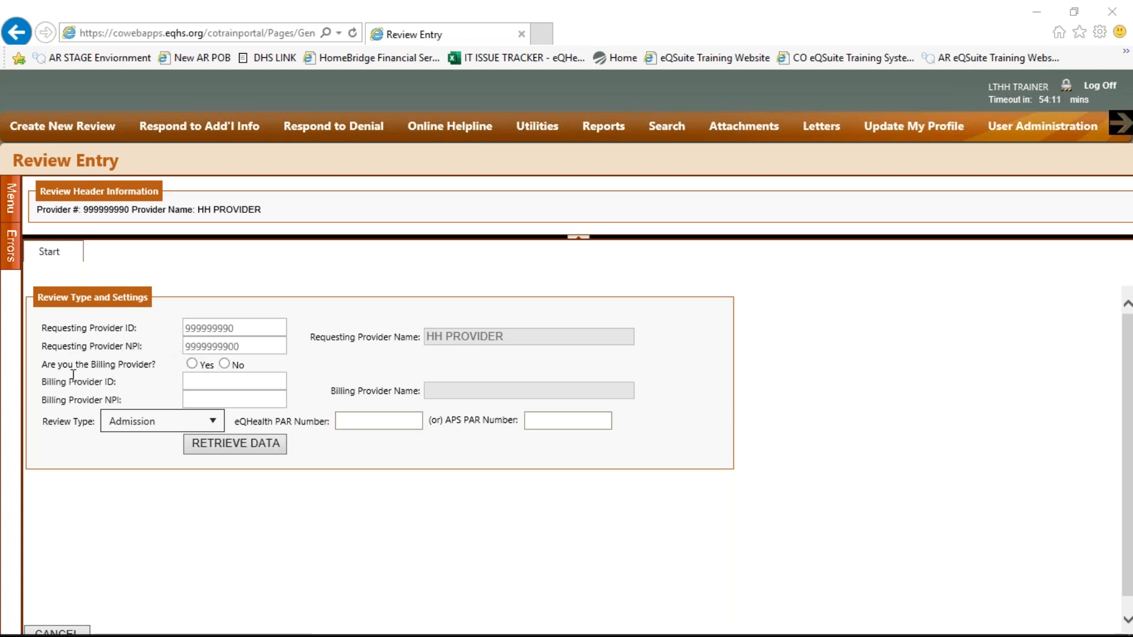
# Answer Yes to 'Are you the Billing Provider?'
pyautogui.click(189, 365)
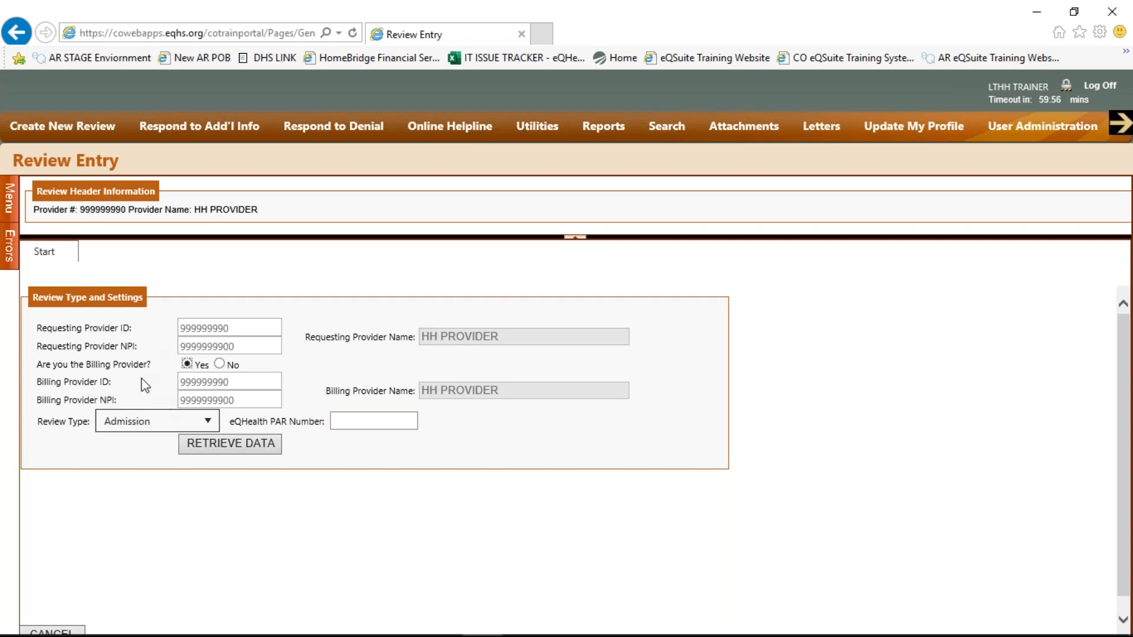
pyautogui.click(218, 364)
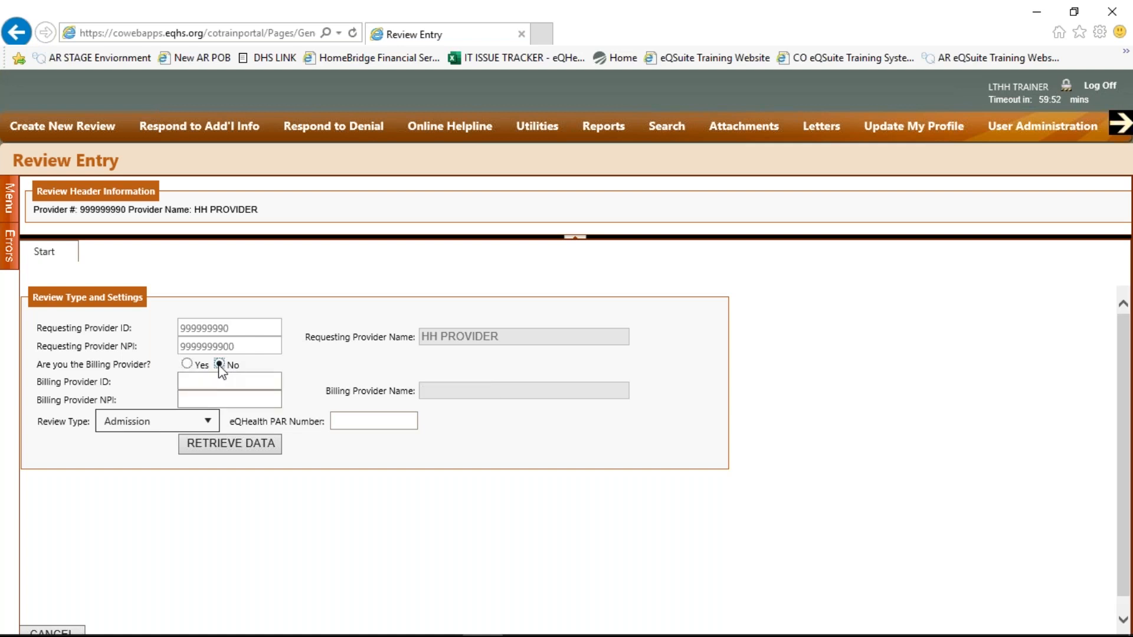
pyautogui.click(186, 381)
pyautogui.click(186, 363)
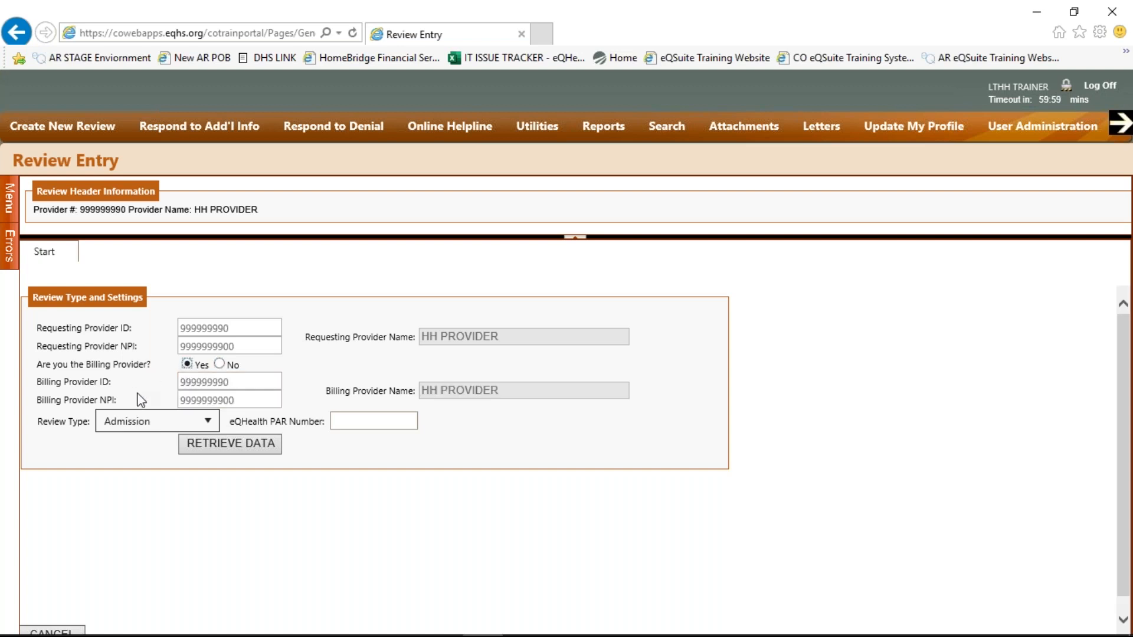
# Keep Admission as the review type and retrieve the client data
pyautogui.click(209, 422)
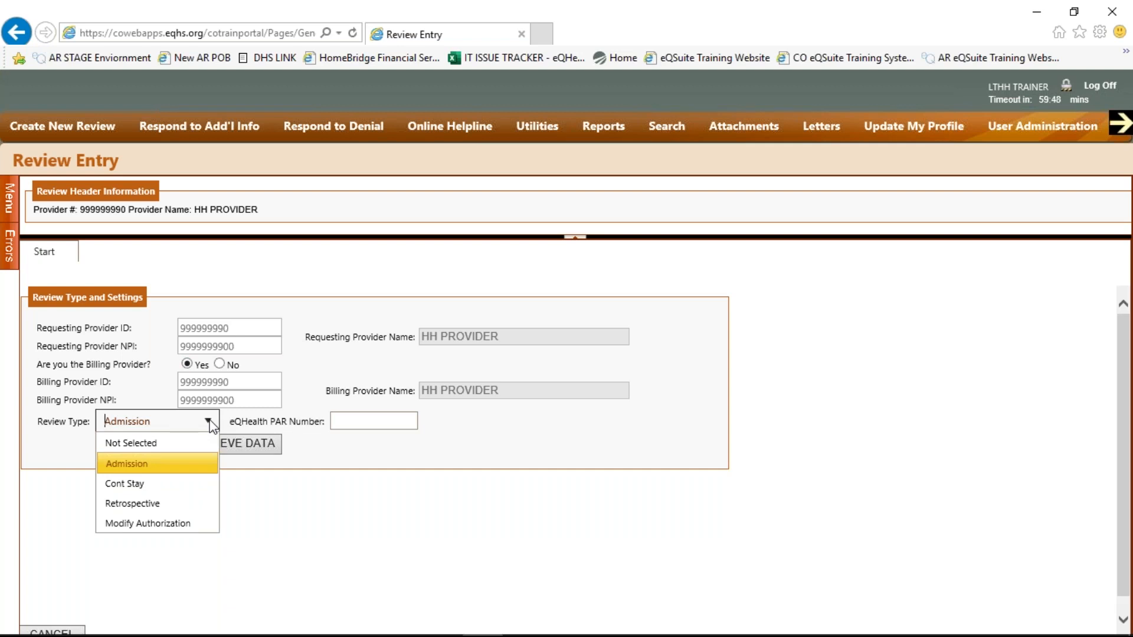
pyautogui.click(206, 464)
pyautogui.click(349, 423)
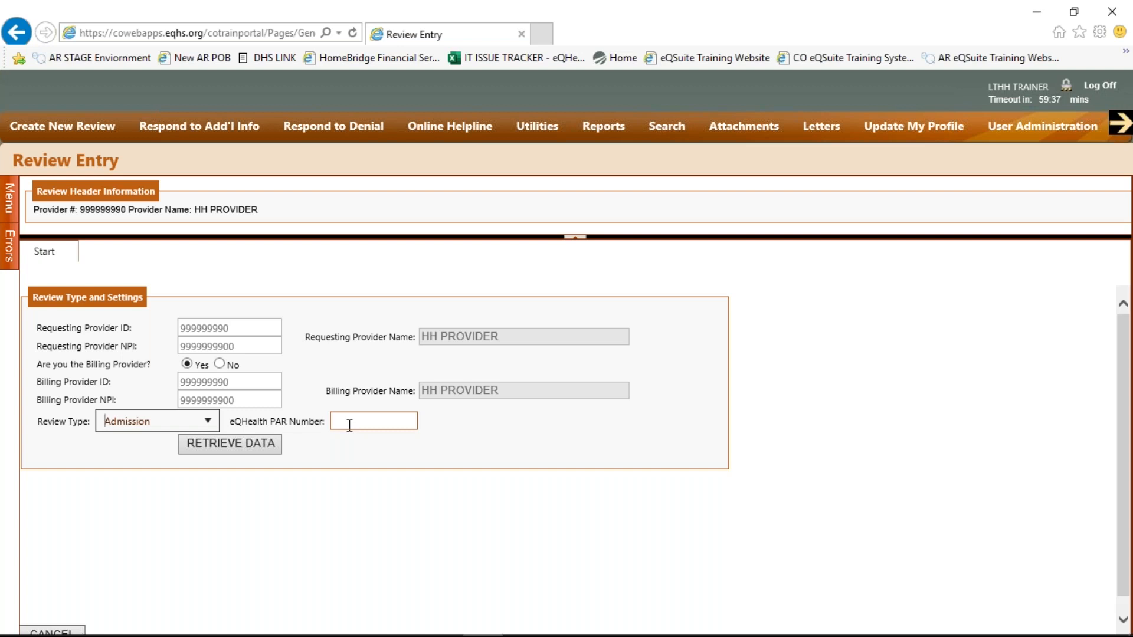
pyautogui.click(220, 451)
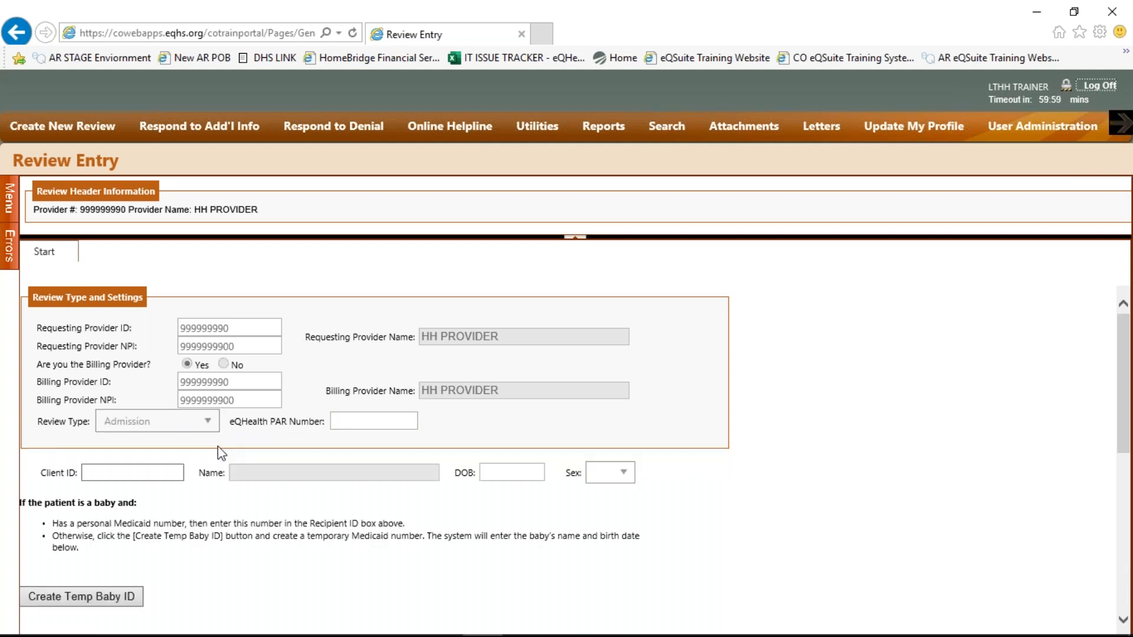
# Enter the client's ID and accept the suggestion so name, DOB and sex auto-fill
pyautogui.scroll(-2, 220, 450)
pyautogui.click(147, 368)
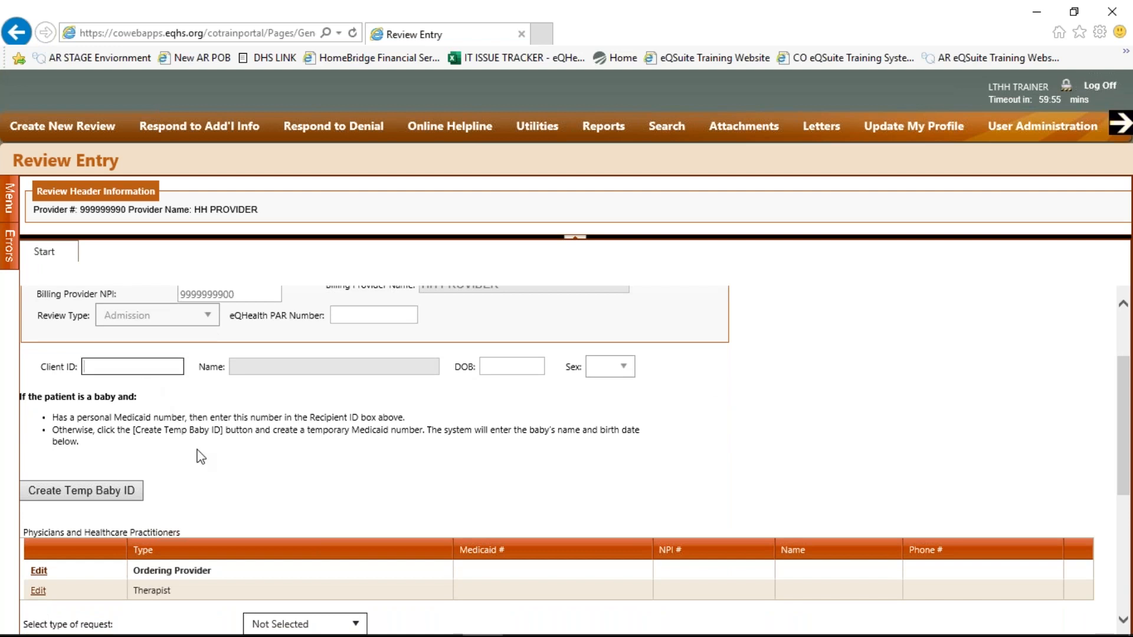
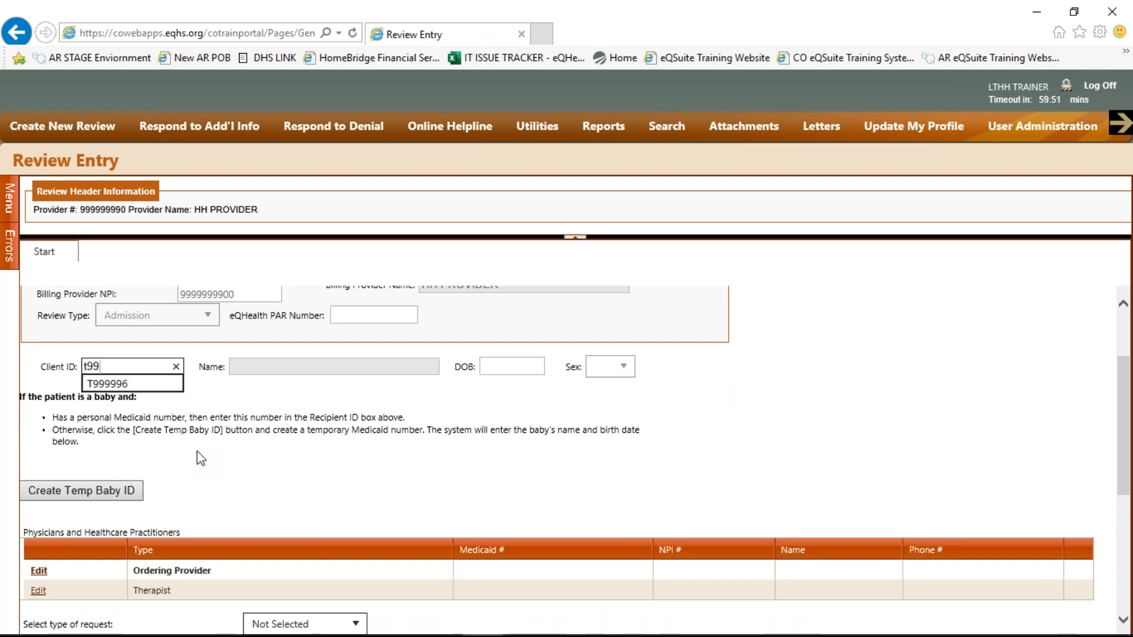
pyautogui.press('Tab')
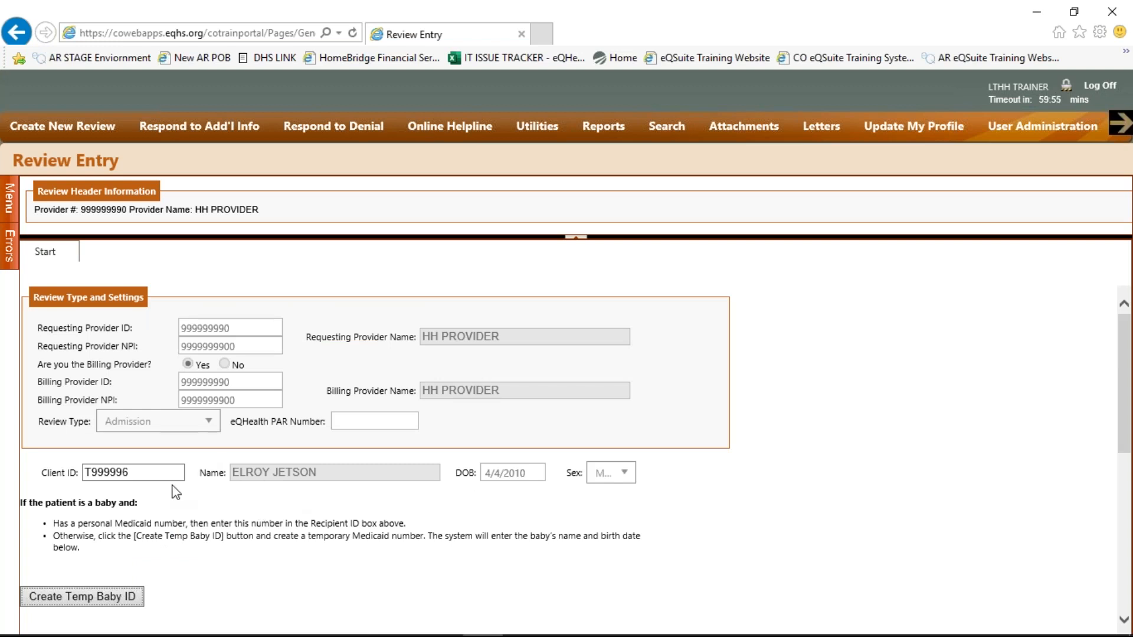
pyautogui.scroll(-4, 172, 485)
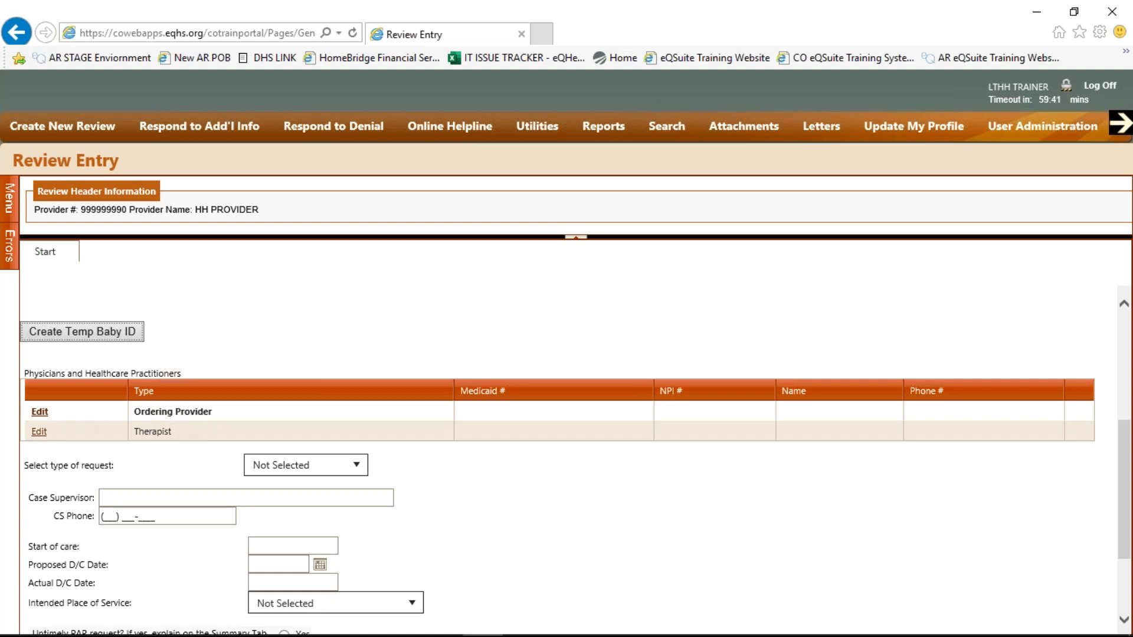
# Search physicians by the last name 'physician' for the Ordering Provider row
pyautogui.click(40, 412)
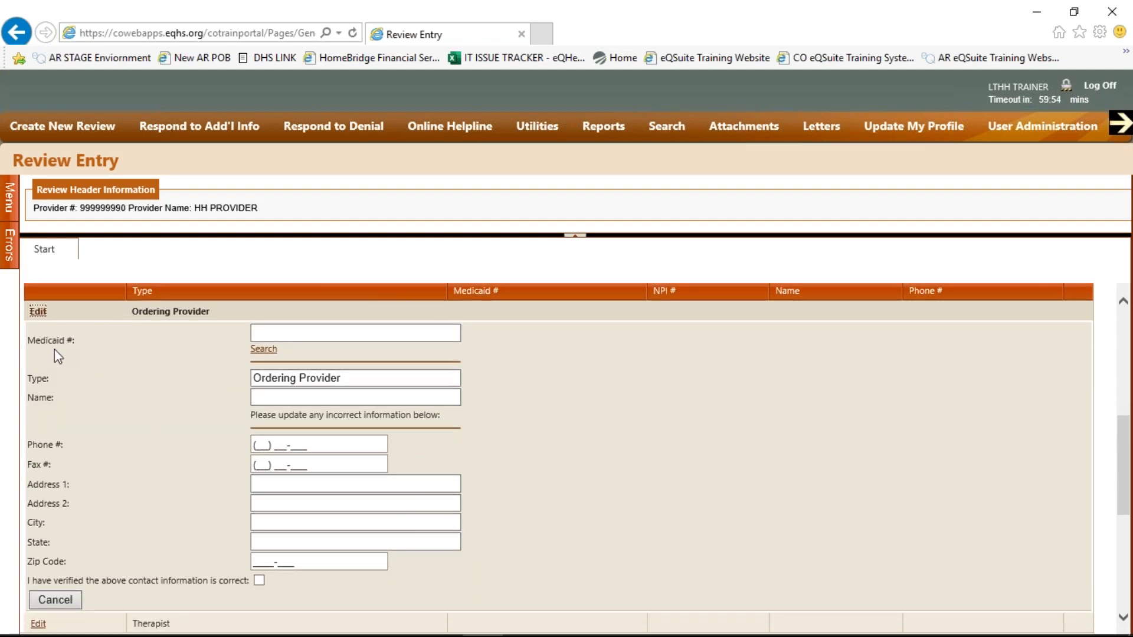
pyautogui.click(261, 349)
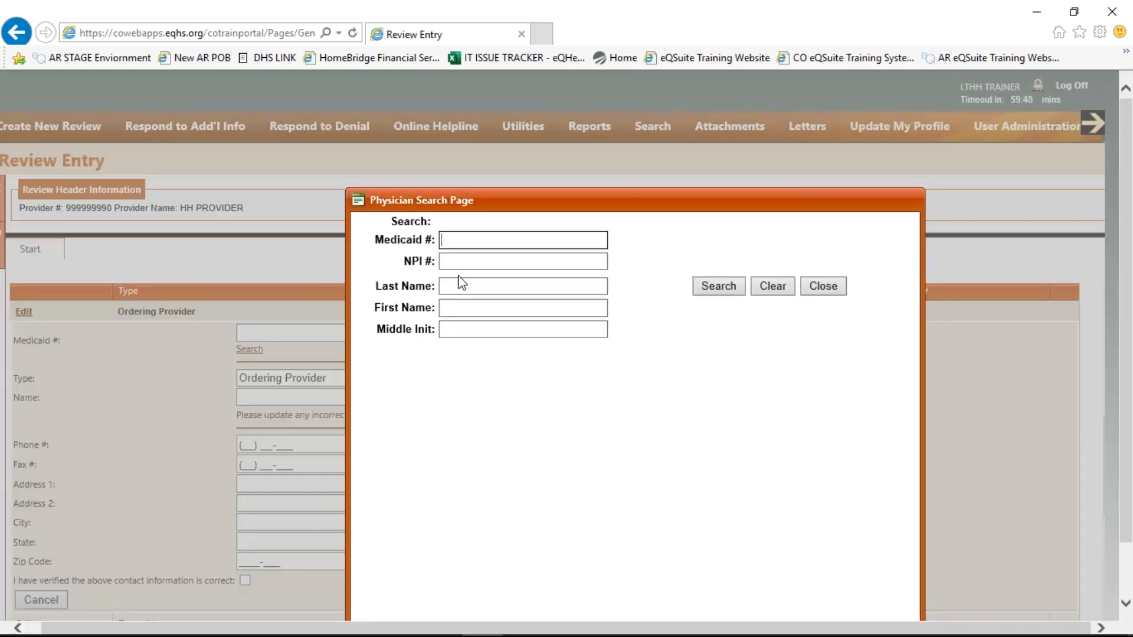
pyautogui.click(459, 285)
pyautogui.write('physician')
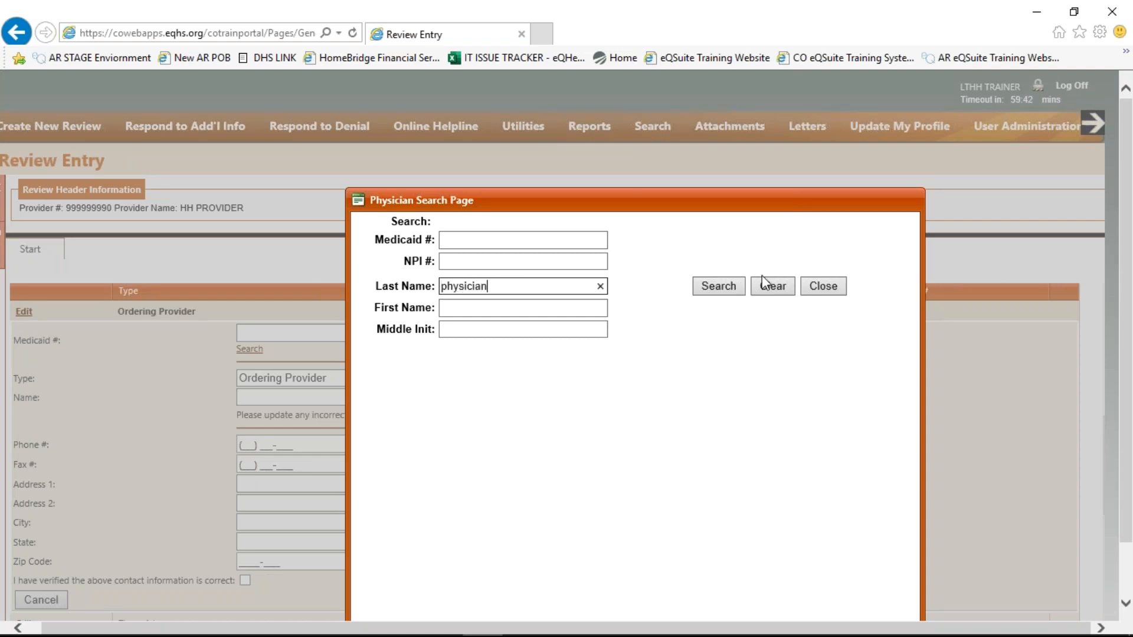
pyautogui.click(730, 290)
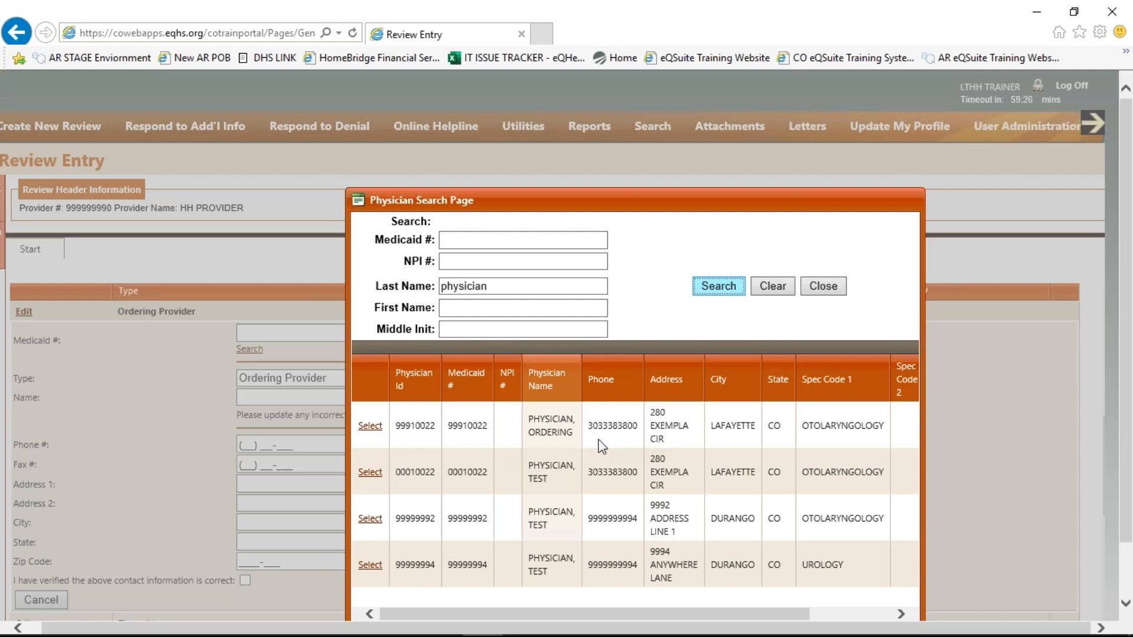
pyautogui.click(364, 477)
# Select the second physician, add the fax number, tick verification and update the provider
pyautogui.click(369, 473)
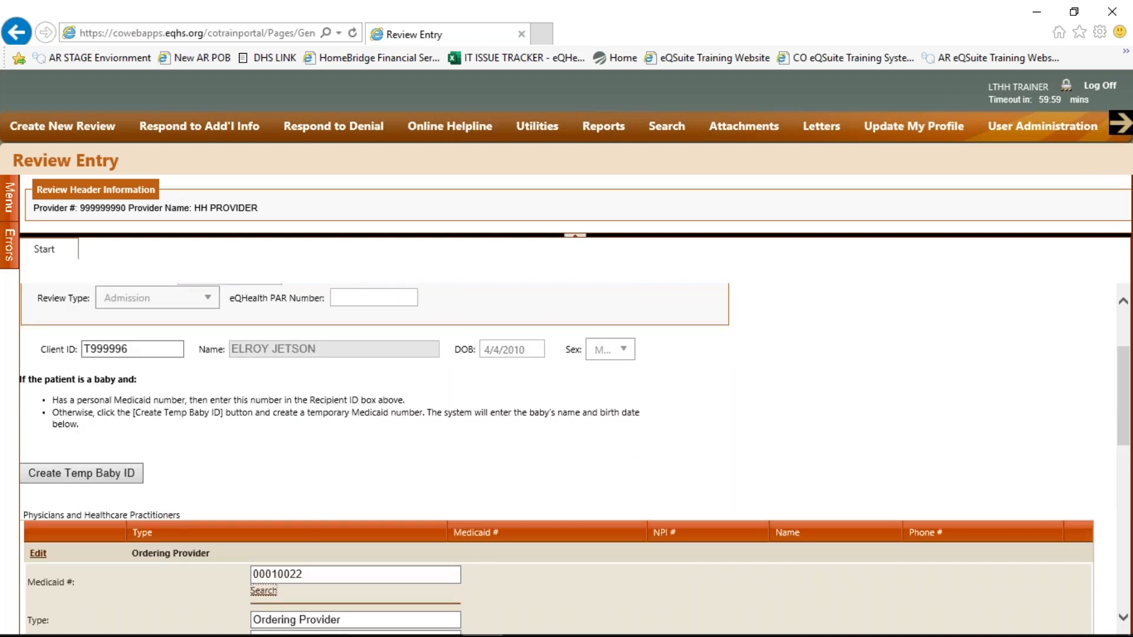
pyautogui.scroll(-5, 361, 473)
pyautogui.scroll(1, 354, 405)
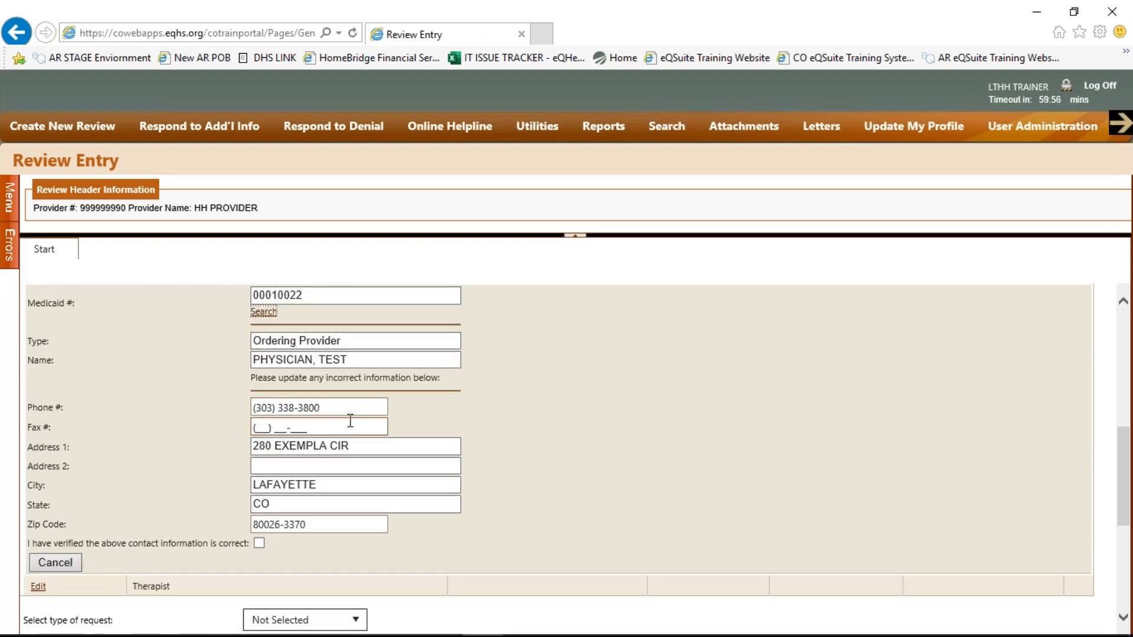
pyautogui.click(254, 429)
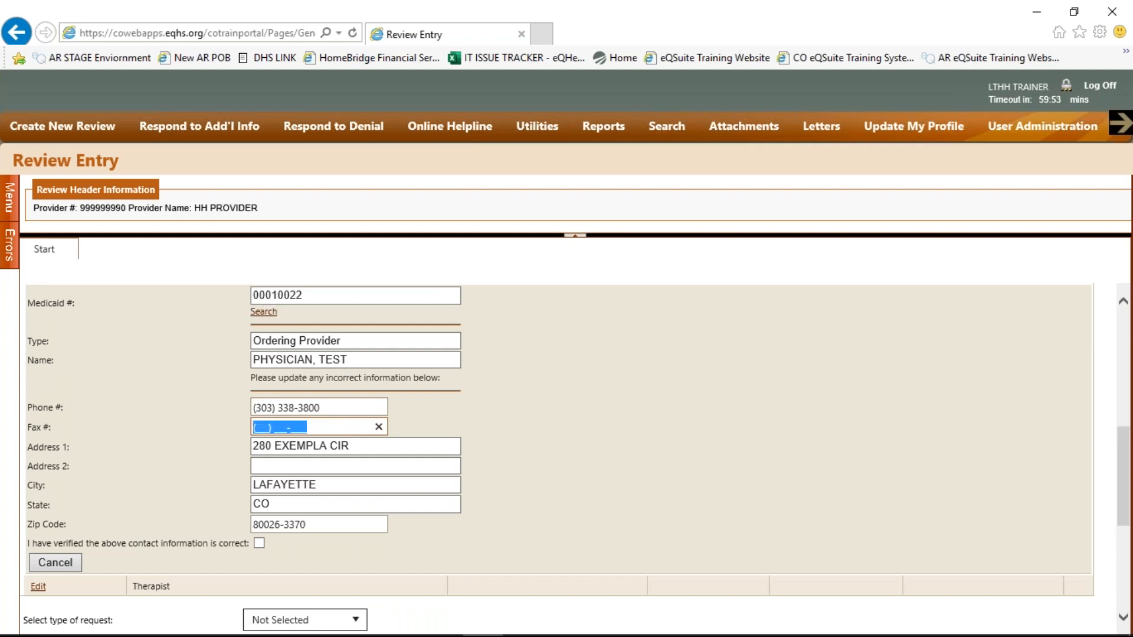
pyautogui.click(260, 424)
pyautogui.write('303) 555-5555')
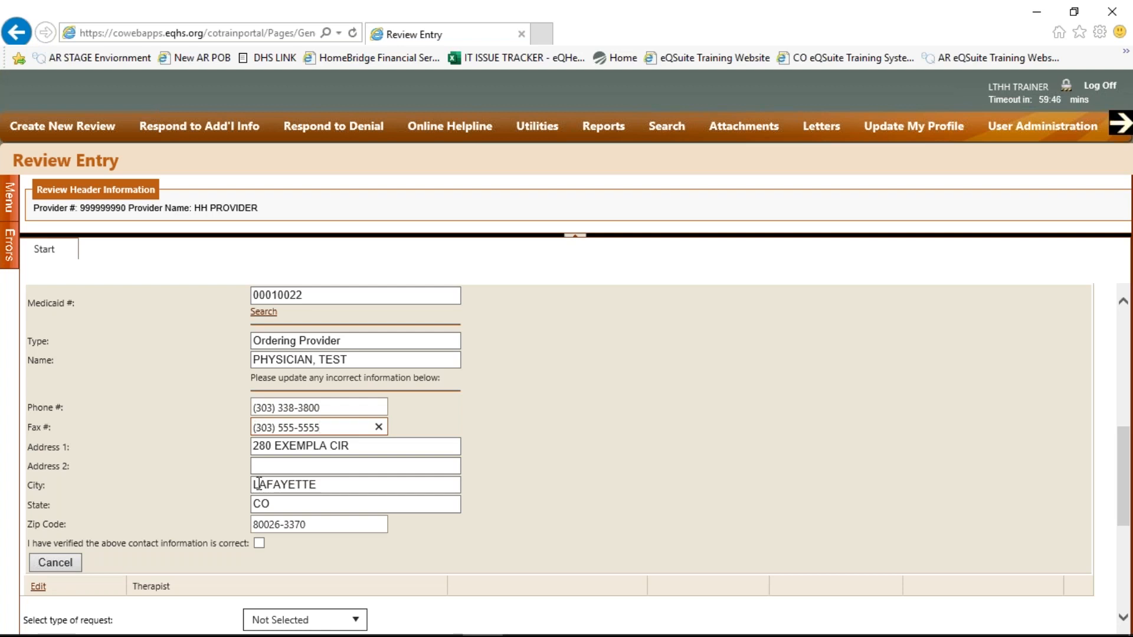
pyautogui.click(260, 543)
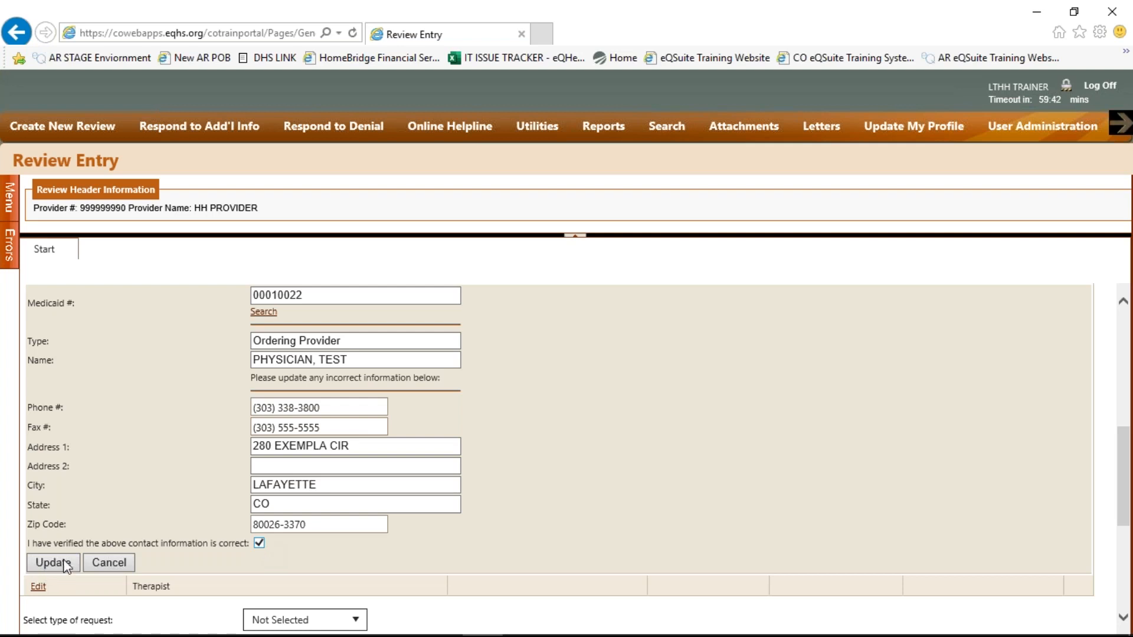
pyautogui.click(64, 562)
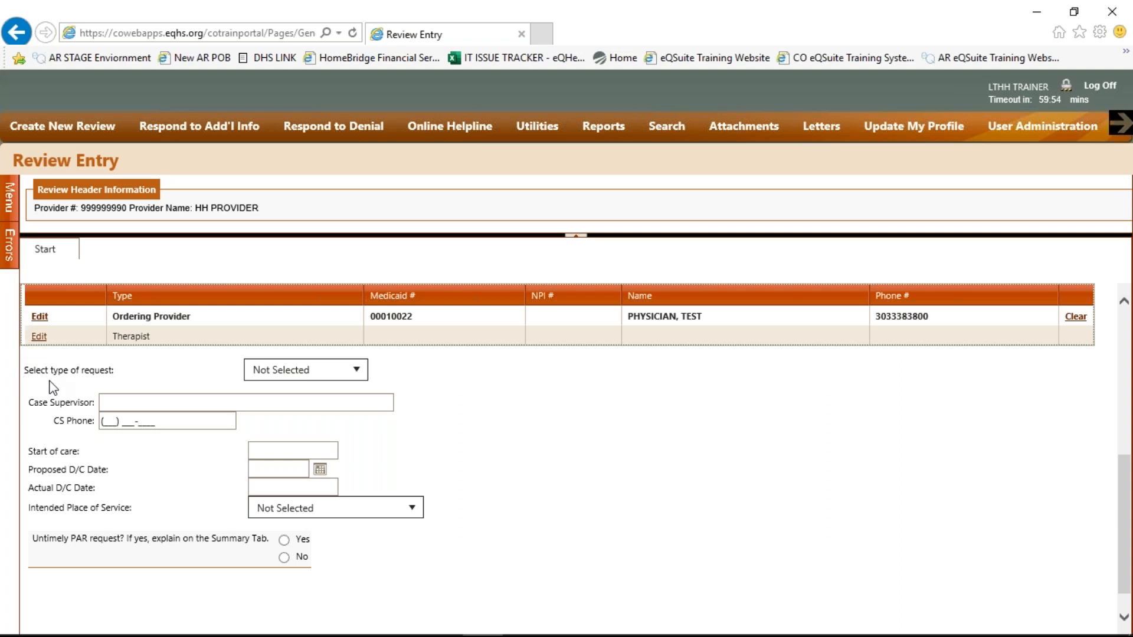
# Choose Non-urgent as the request type and enter 4/13/2020 as the start of care
pyautogui.click(345, 372)
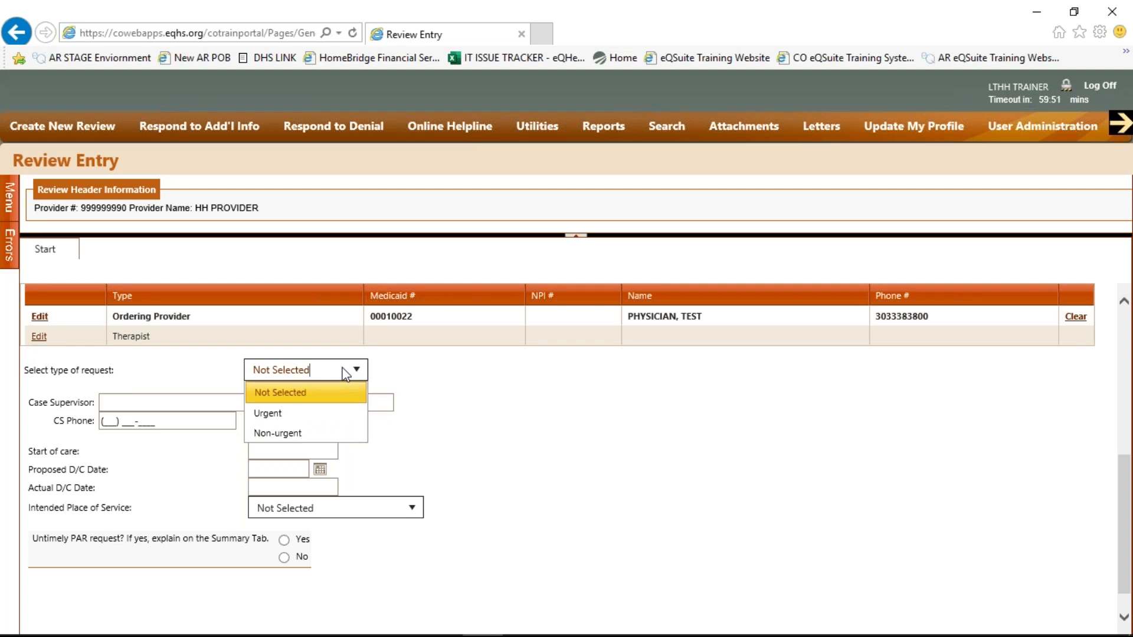
pyautogui.click(342, 434)
pyautogui.scroll(-5, 252, 413)
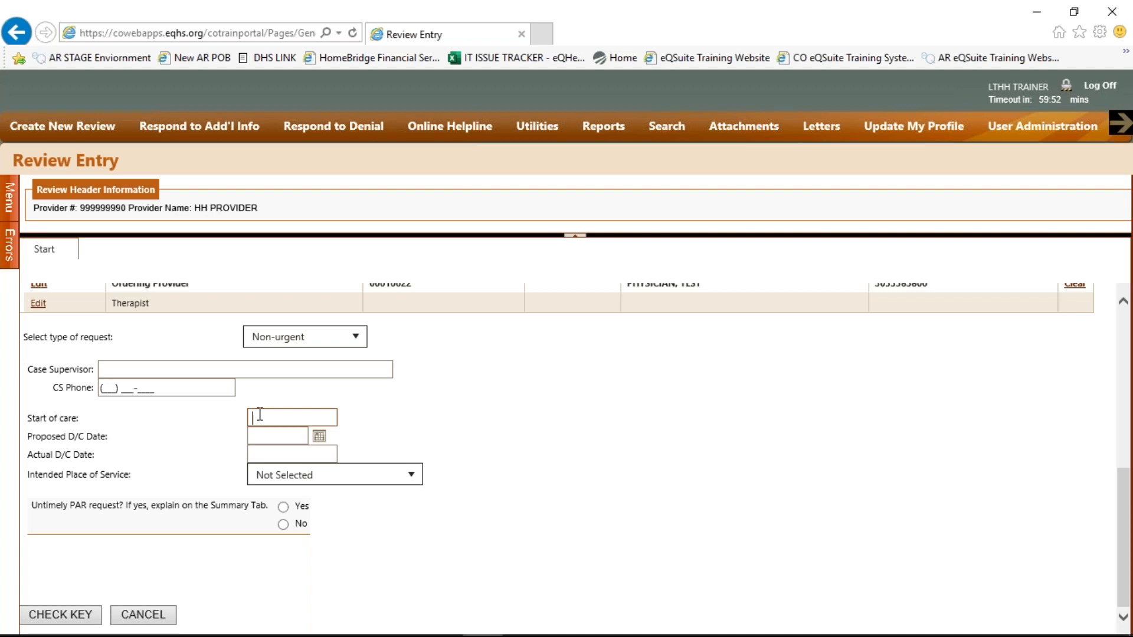
pyautogui.write('4/13/20')
pyautogui.moveTo(524, 134)
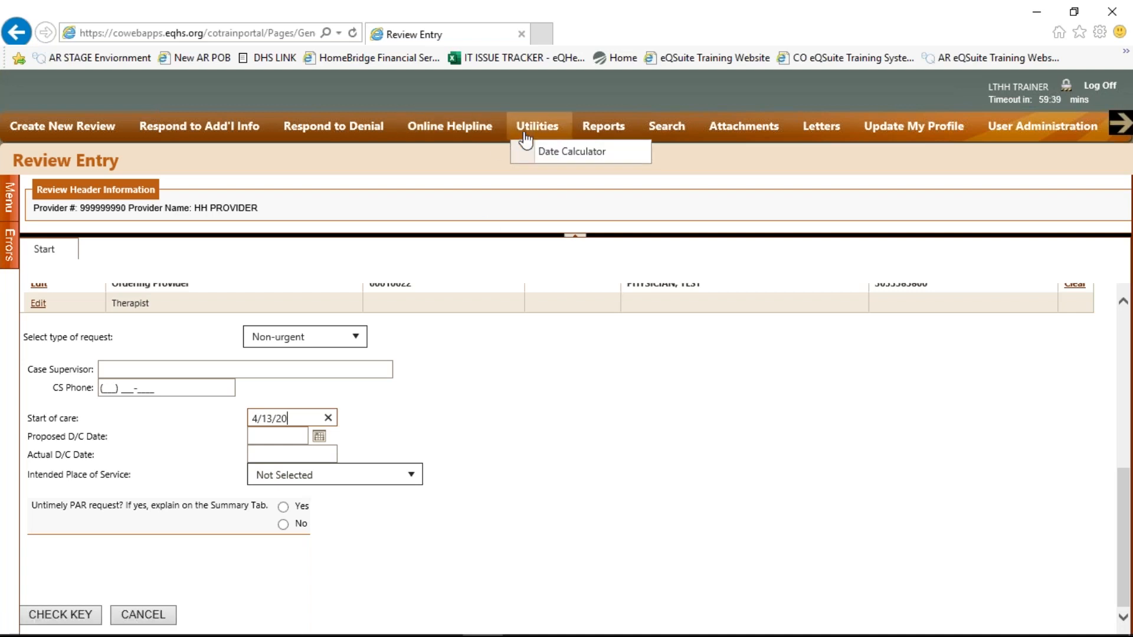
pyautogui.write('20')
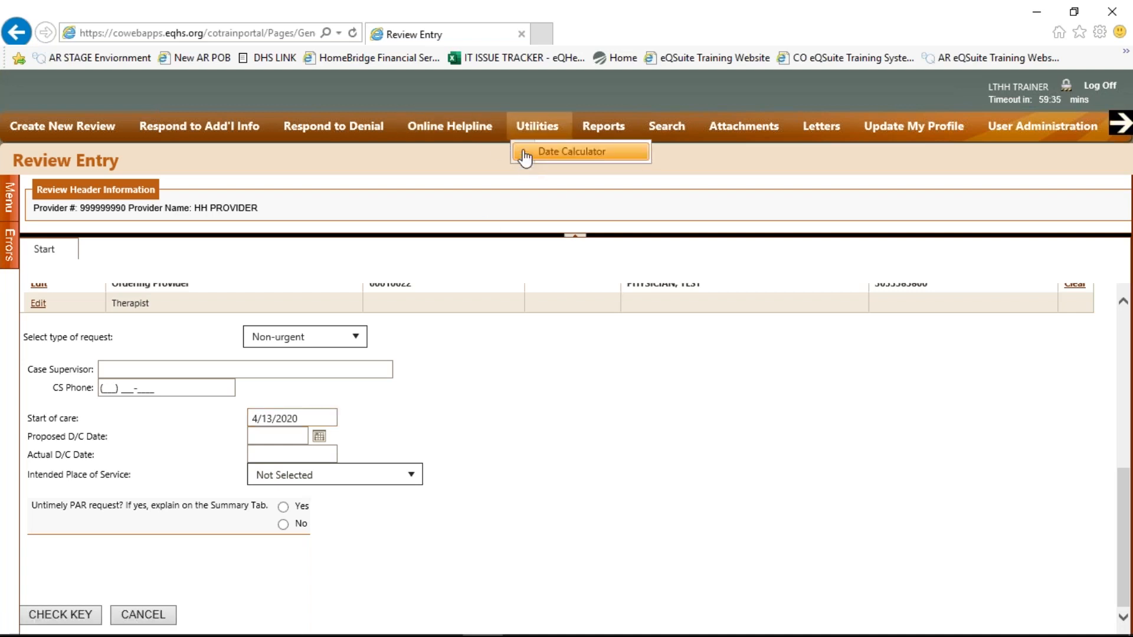
# Add 365 days to 4/13/20 in the date calculator and enter 4/12/21 as Proposed D/C Date
pyautogui.click(524, 154)
pyautogui.click(310, 230)
pyautogui.write('4/13/20')
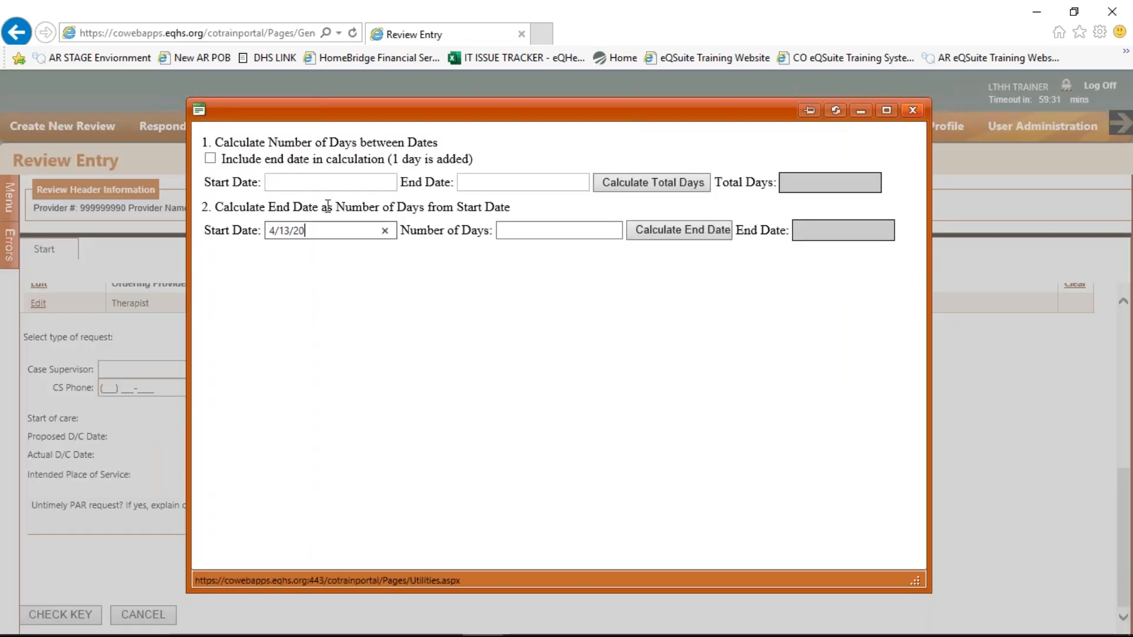
pyautogui.click(574, 231)
pyautogui.write('365')
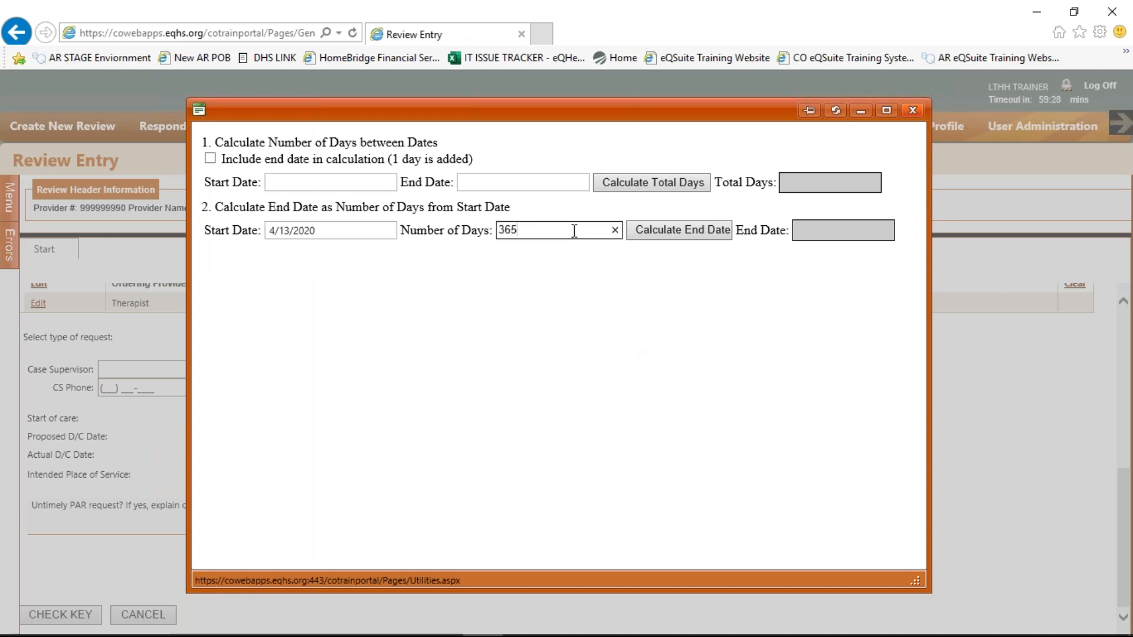
pyautogui.click(642, 232)
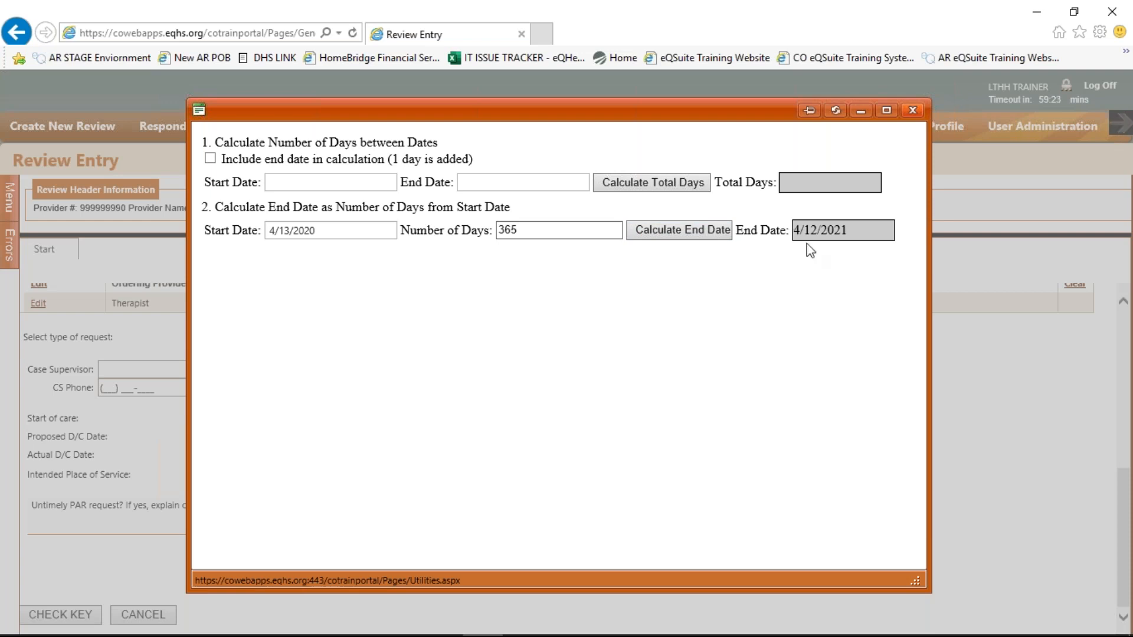
pyautogui.click(913, 110)
pyautogui.write('4/12/21')
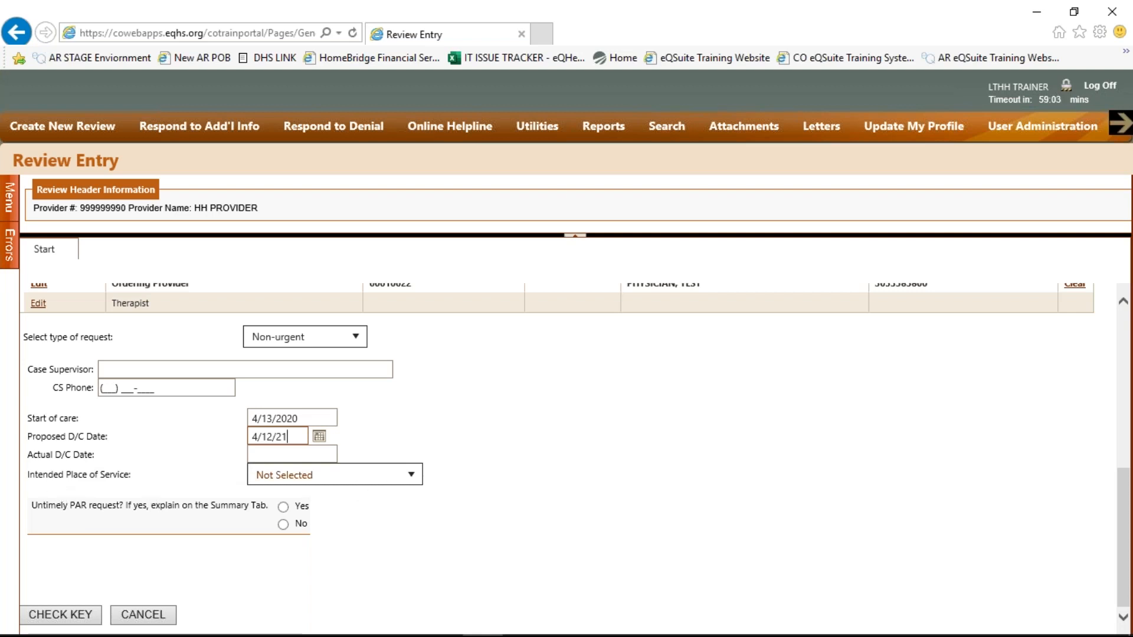
# Choose Home as place of service, answer No to untimely PAR, and run CHECK KEY
pyautogui.click(416, 478)
pyautogui.click(416, 478)
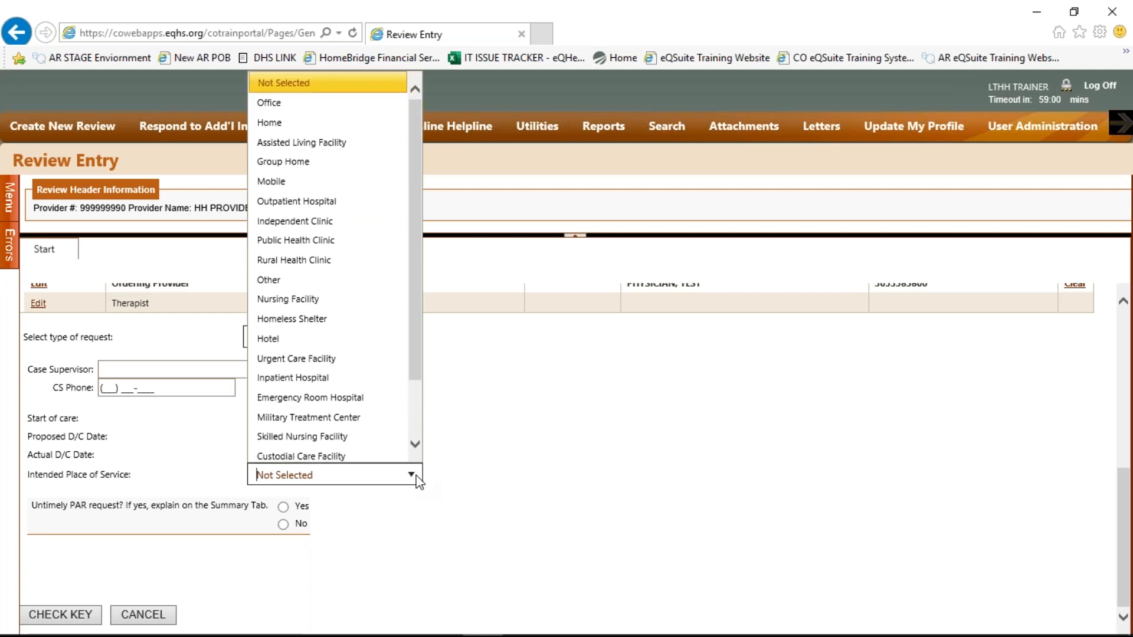
pyautogui.click(322, 122)
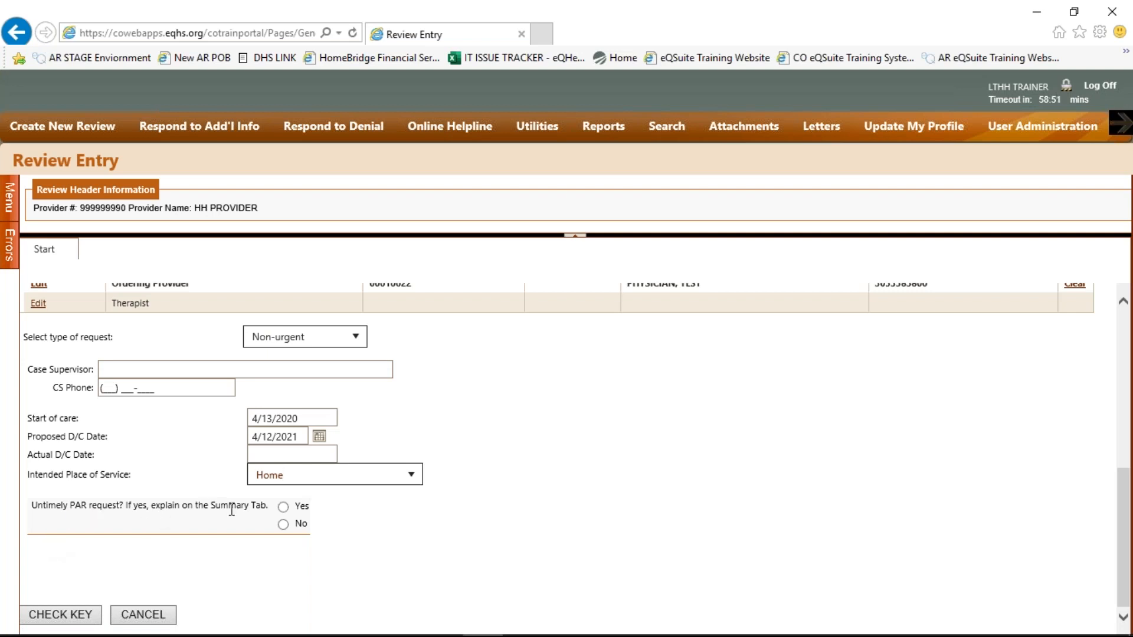
pyautogui.click(283, 525)
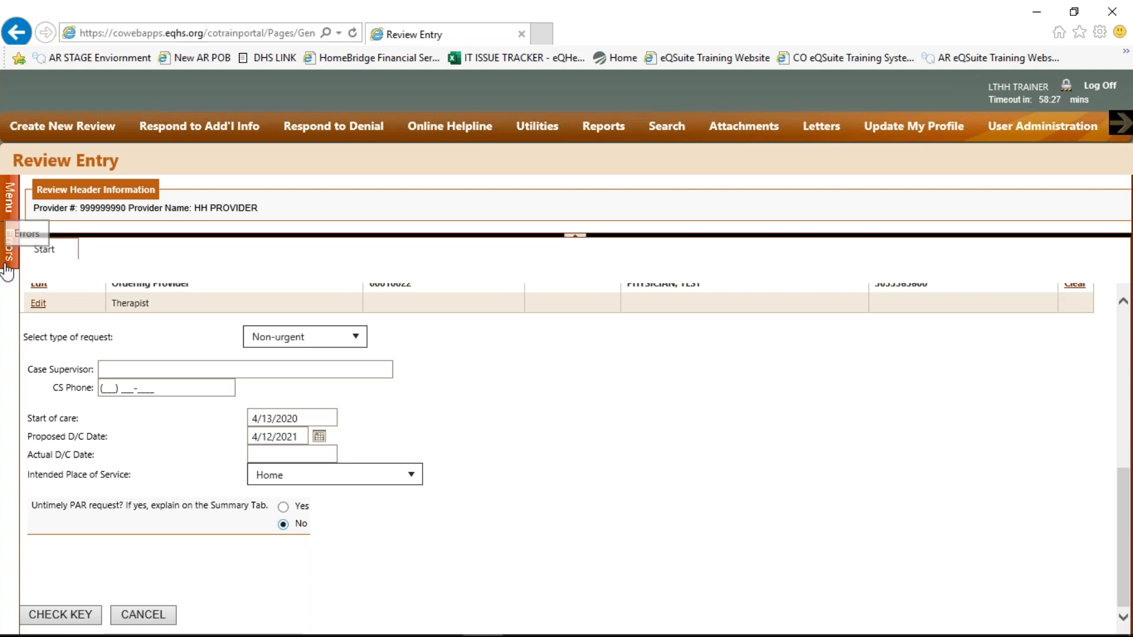
pyautogui.click(76, 617)
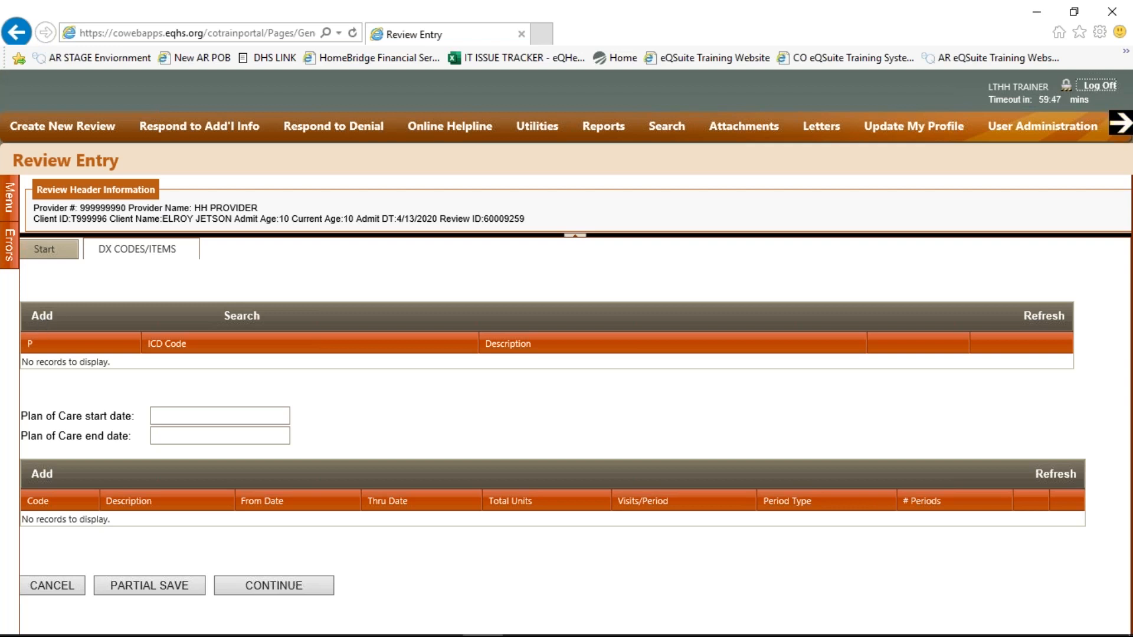
# Add diagnosis code G809 (Cerebral Palsy NOS) and close the diagnosis entry window
pyautogui.click(38, 318)
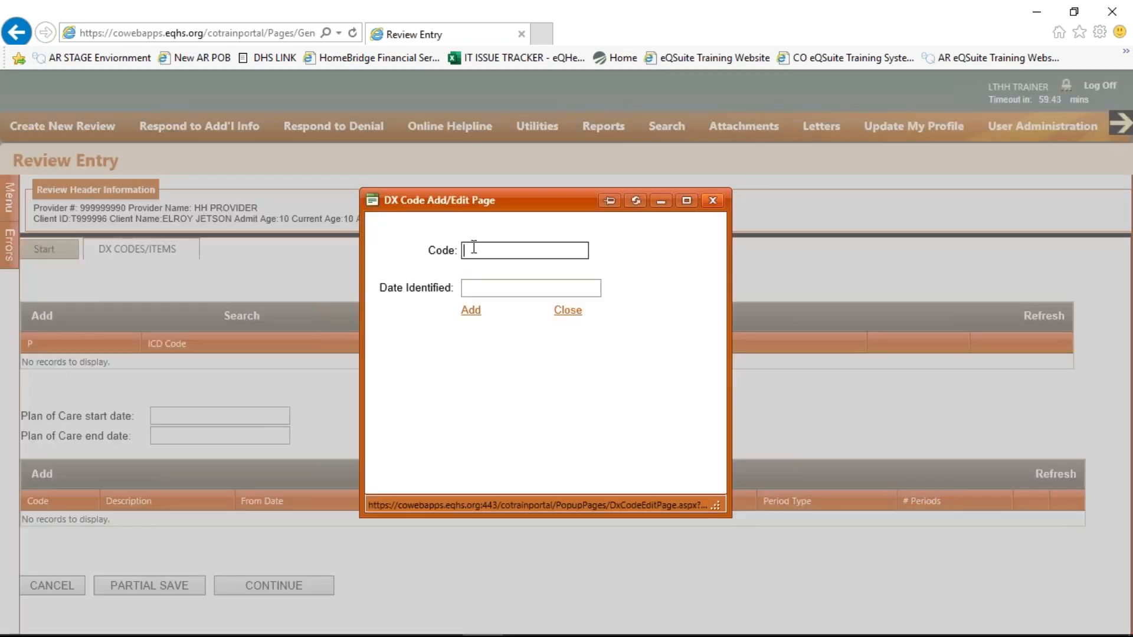
pyautogui.write('g809')
pyautogui.press('Tab')
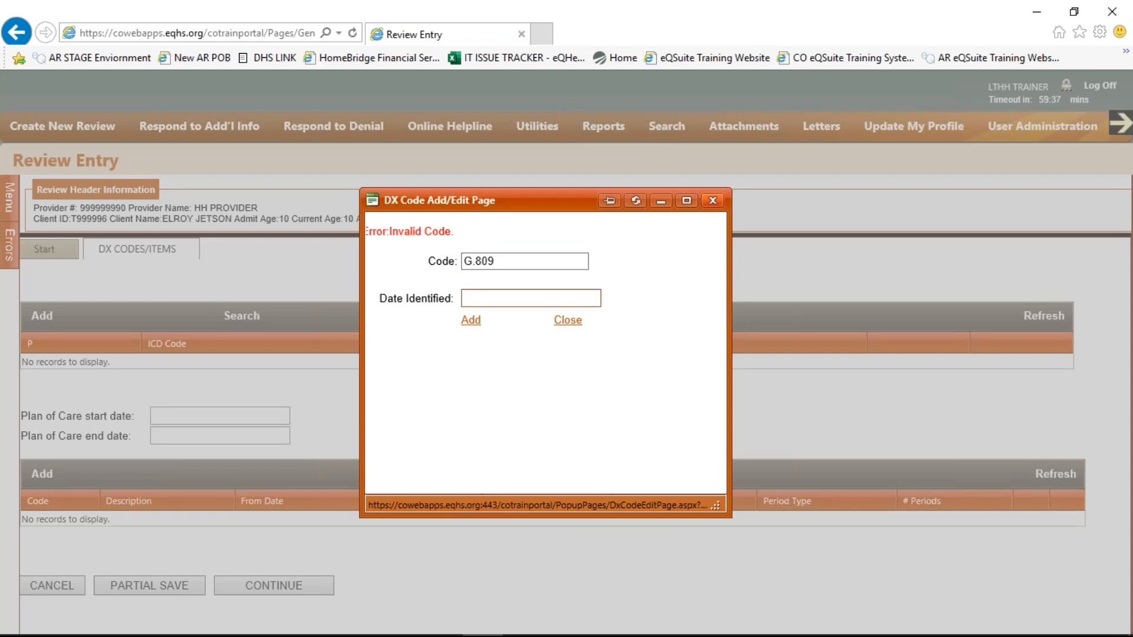
pyautogui.click(475, 261)
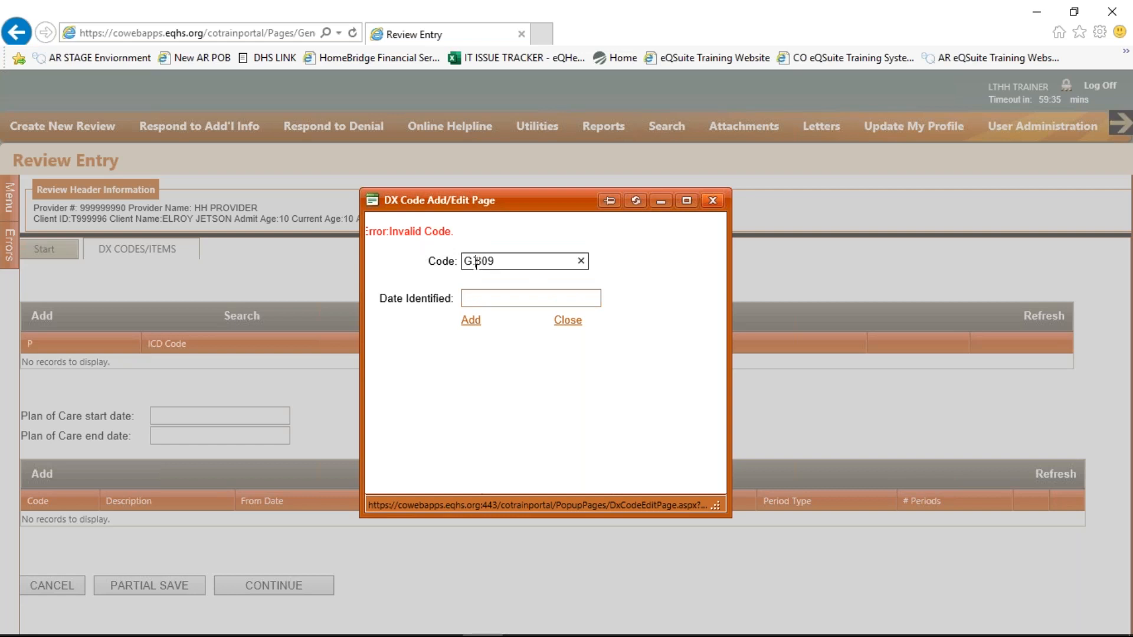
pyautogui.press('BackSpace')
pyautogui.press('Tab')
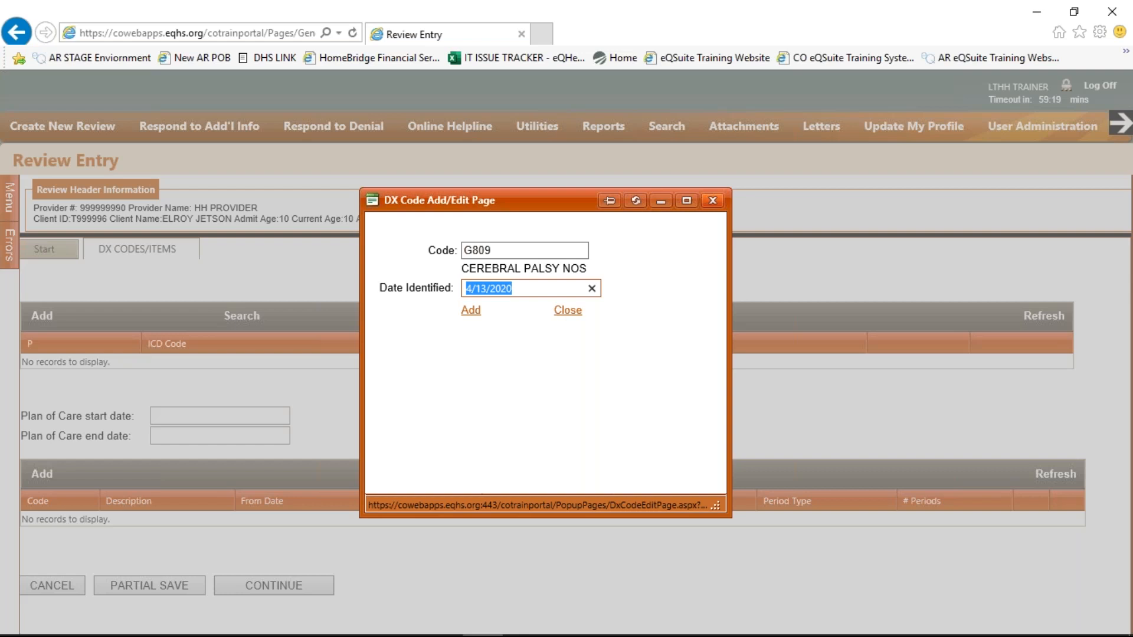
pyautogui.click(469, 313)
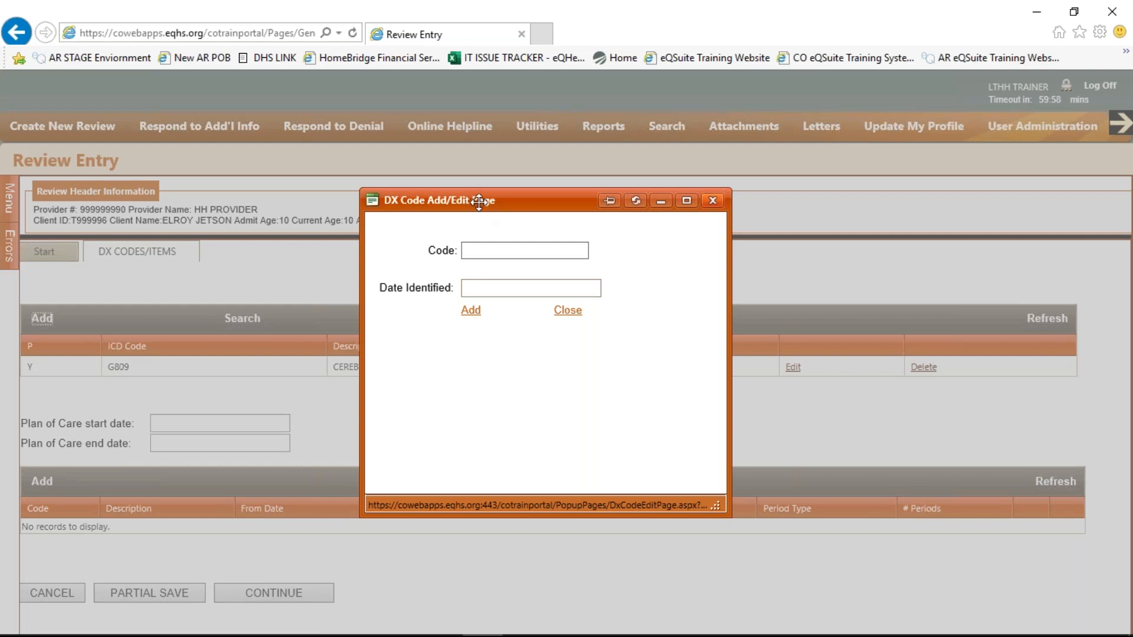
pyautogui.moveTo(478, 201); pyautogui.dragTo(593, 200)
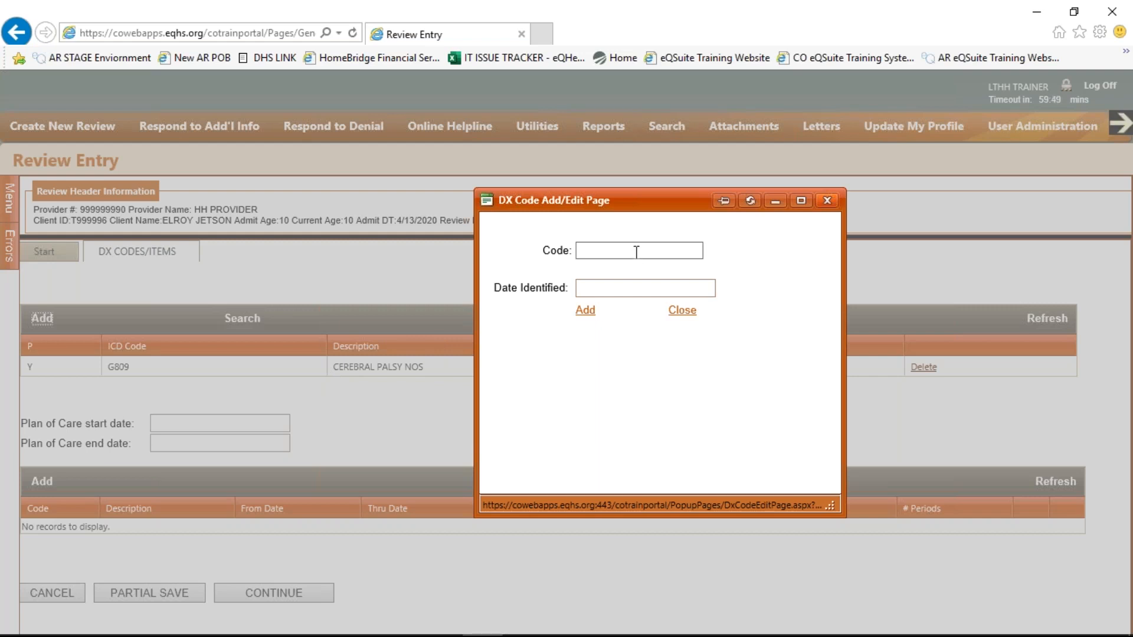
pyautogui.click(687, 316)
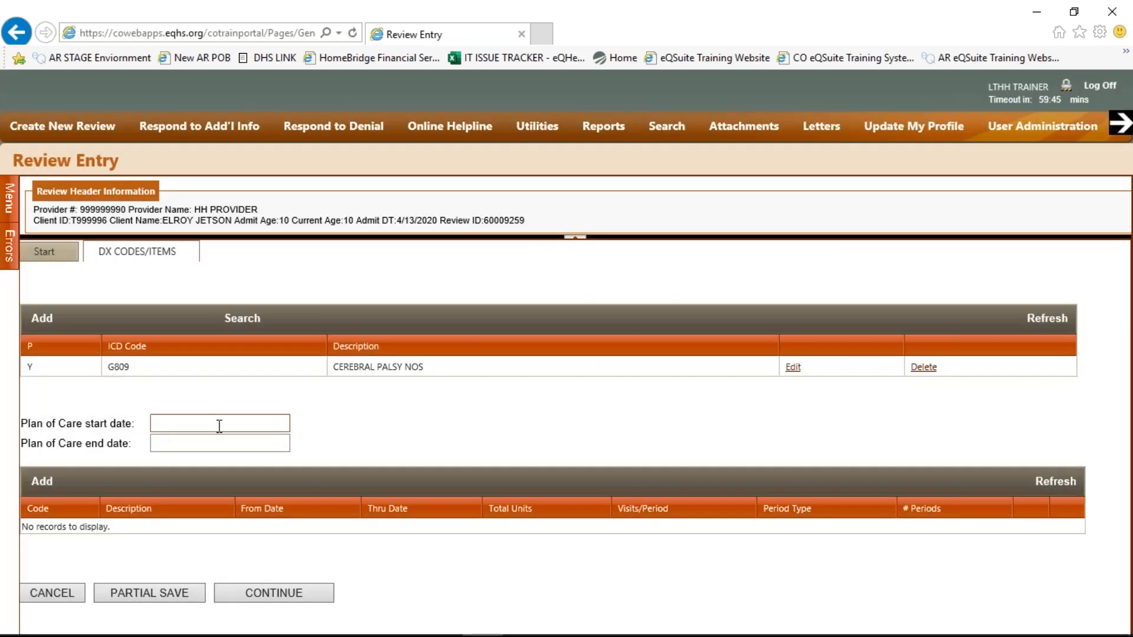
pyautogui.click(217, 423)
# Set the Plan of Care dates to 4/13/2020 through 4/12/21
pyautogui.write('4/13/2020')
pyautogui.press('Tab')
pyautogui.write('4/')
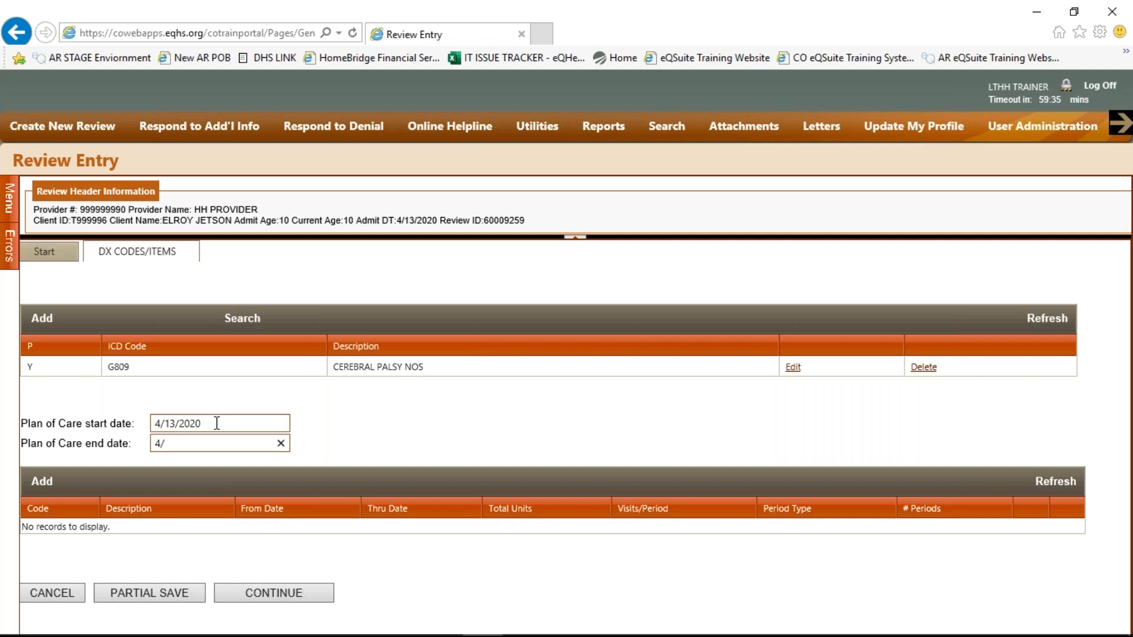
pyautogui.write('12/21')
# Start a new service item with code 571, HHA BASIC
pyautogui.click(40, 490)
pyautogui.write('571')
pyautogui.press('Tab')
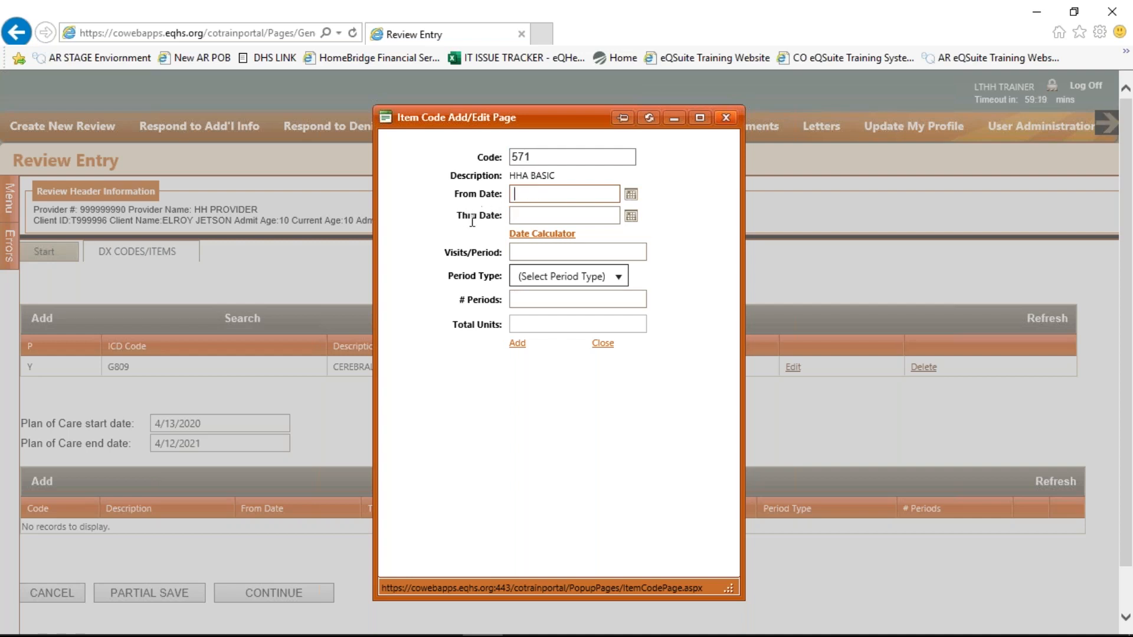
# Enter the item's From Date 4/13/2020 and Thru Date 4/12/21
pyautogui.click(522, 194)
pyautogui.write('4/13/2020')
pyautogui.press('Tab')
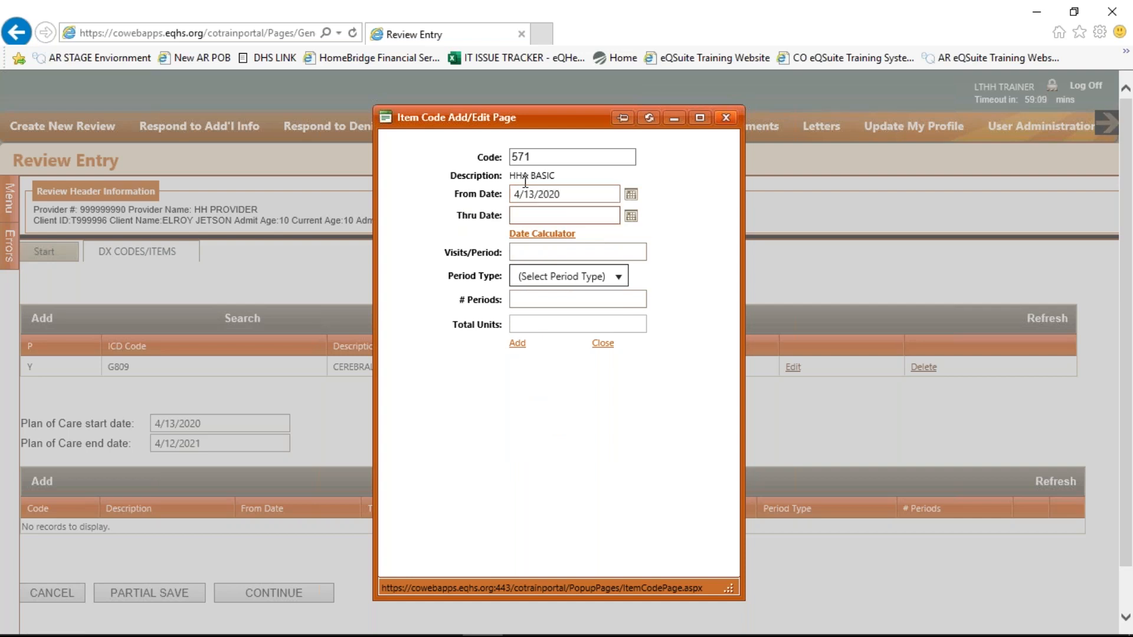
pyautogui.write('4/12/21')
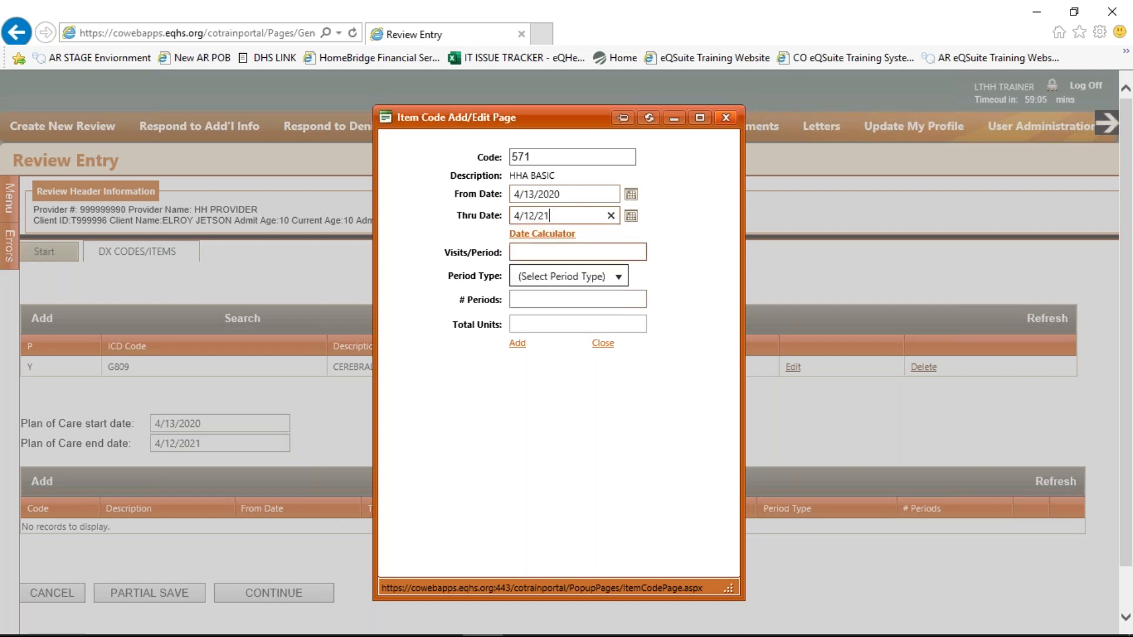
pyautogui.click(519, 254)
pyautogui.press('Tab')
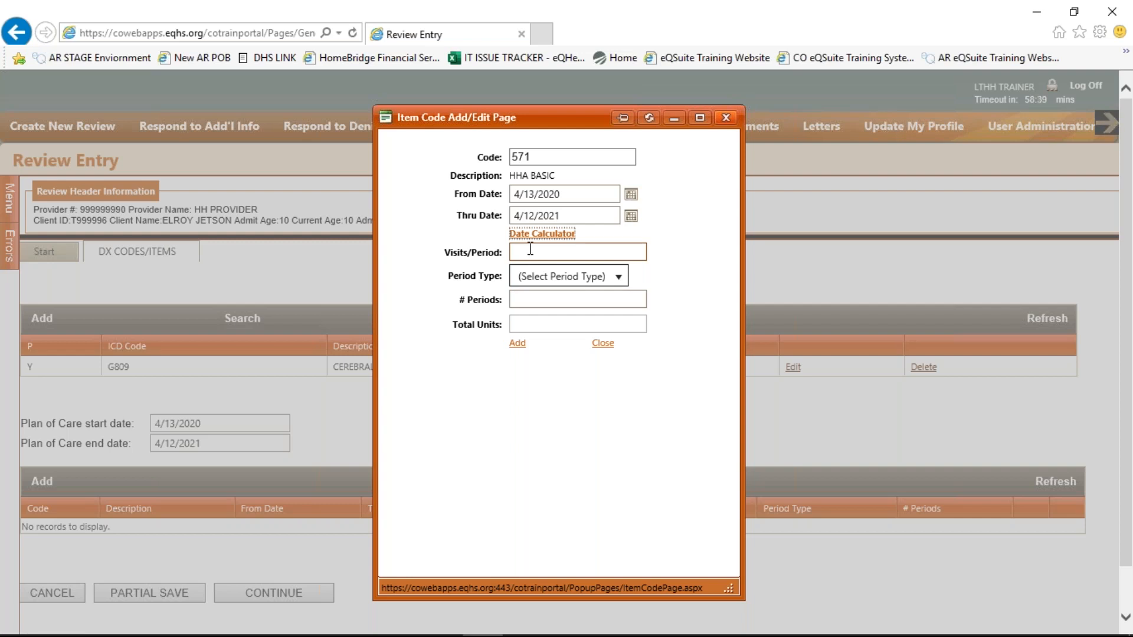
# Set 1 visit per Day for 365 periods and add the HHA BASIC item
pyautogui.click(531, 249)
pyautogui.write('1')
pyautogui.click(528, 278)
pyautogui.click(618, 278)
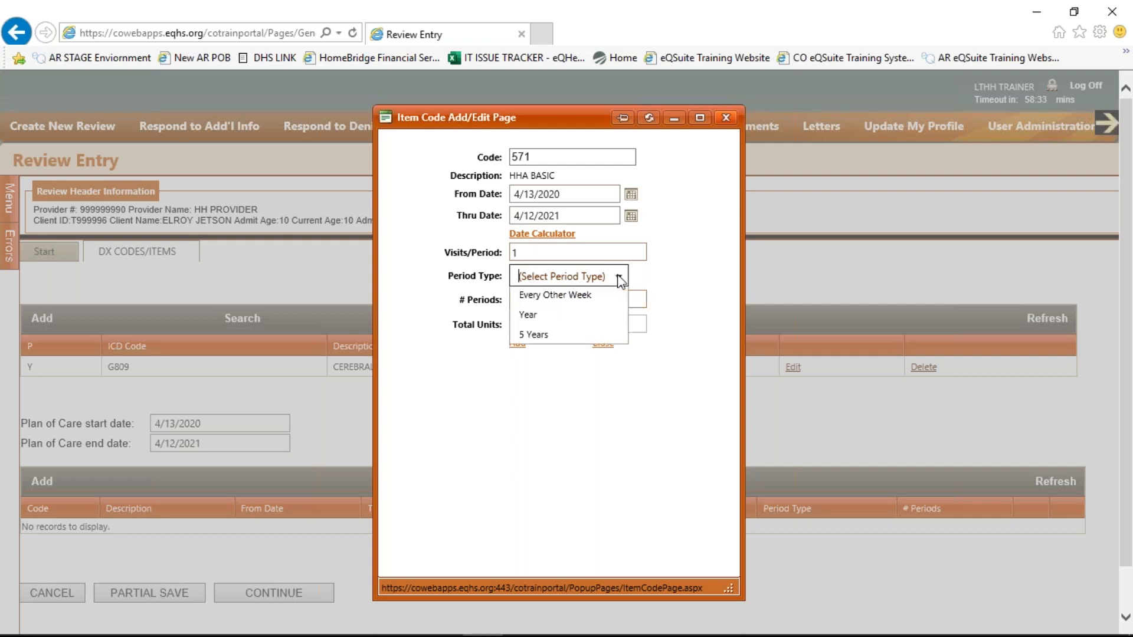
pyautogui.click(569, 359)
pyautogui.click(547, 300)
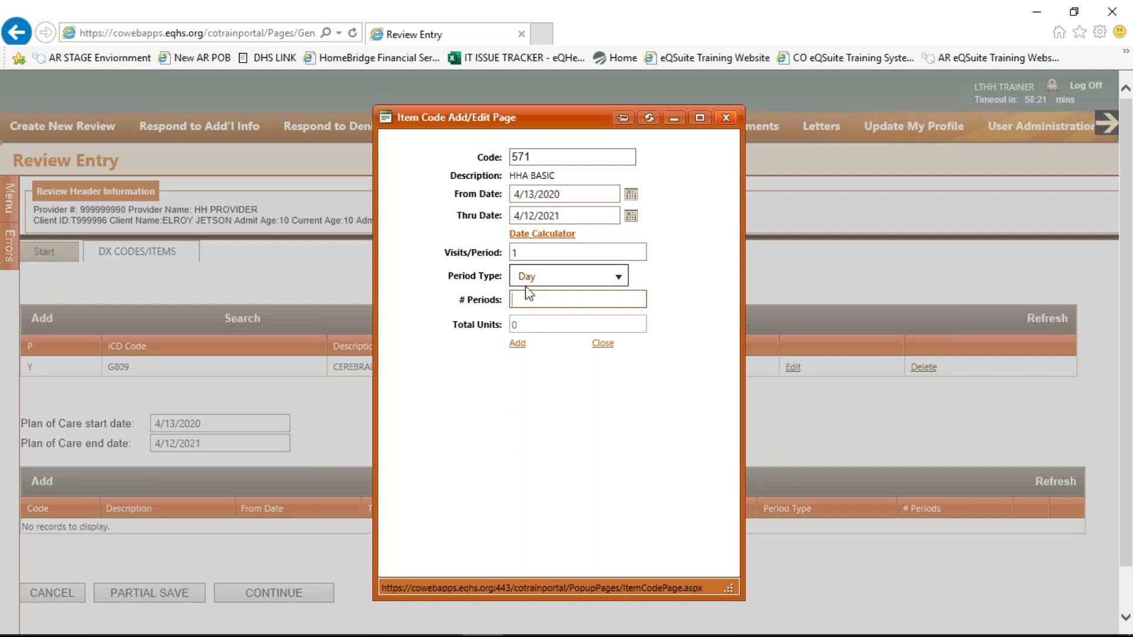
pyautogui.write('365')
pyautogui.click(471, 318)
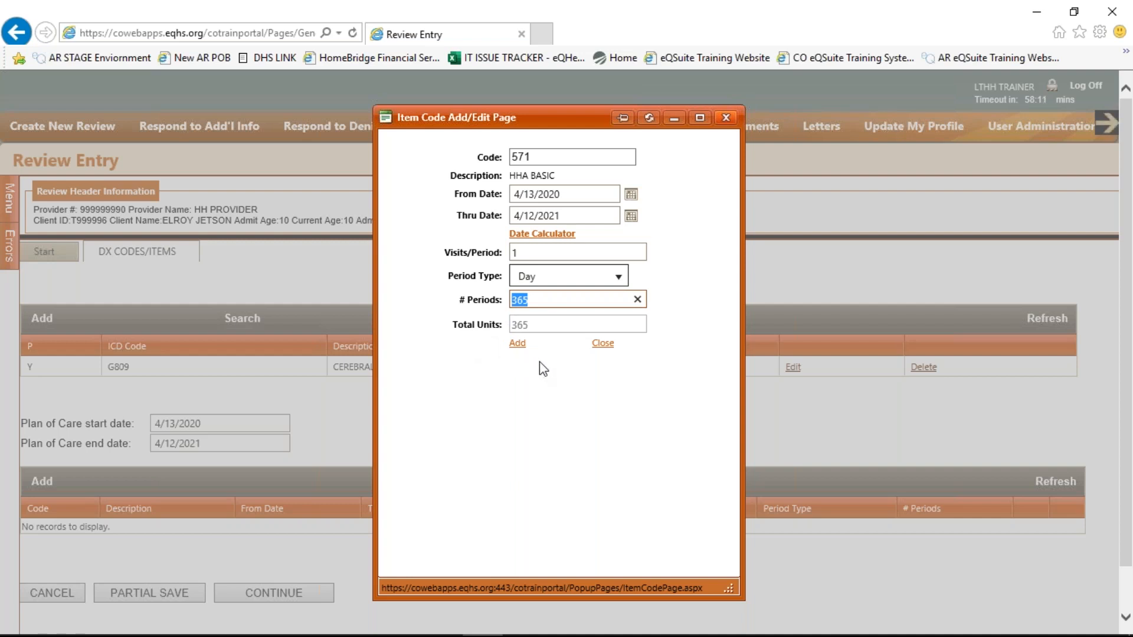
pyautogui.click(516, 344)
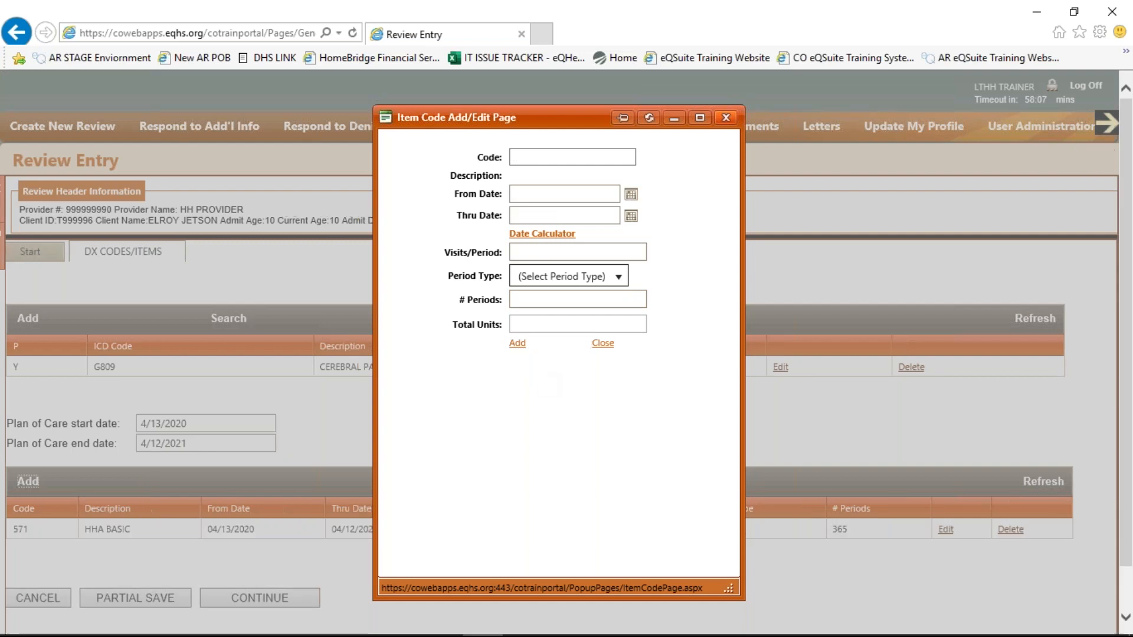
# Enter a second item, code 579, dated 4/13/2020 through 4/12/2021
pyautogui.moveTo(554, 118); pyautogui.dragTo(712, 123)
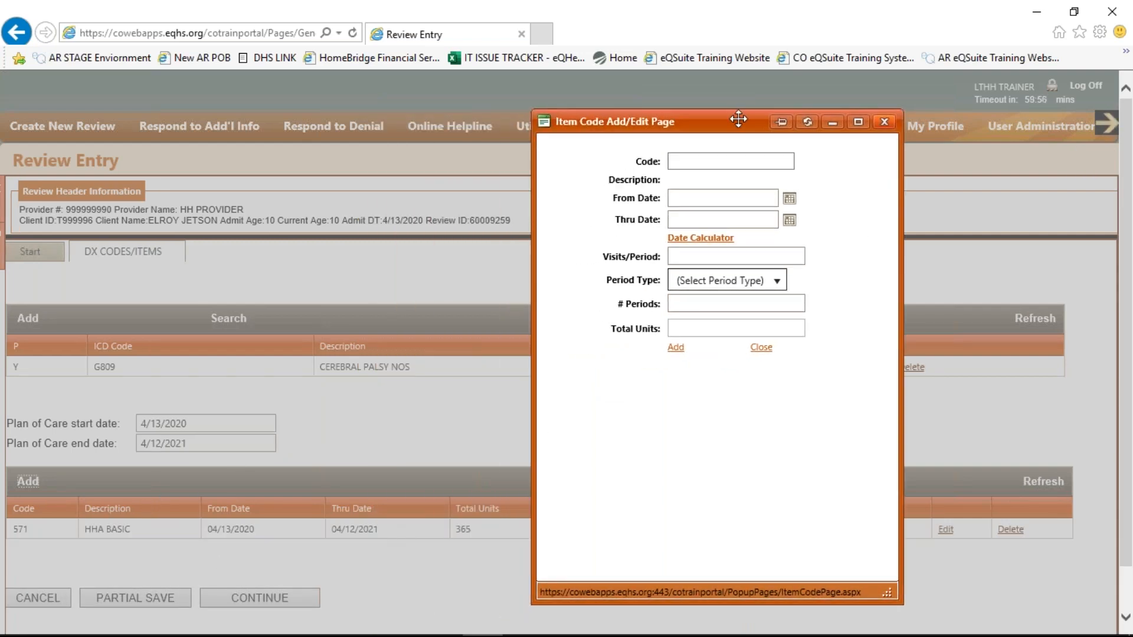
pyautogui.click(730, 158)
pyautogui.write('579')
pyautogui.press('Tab')
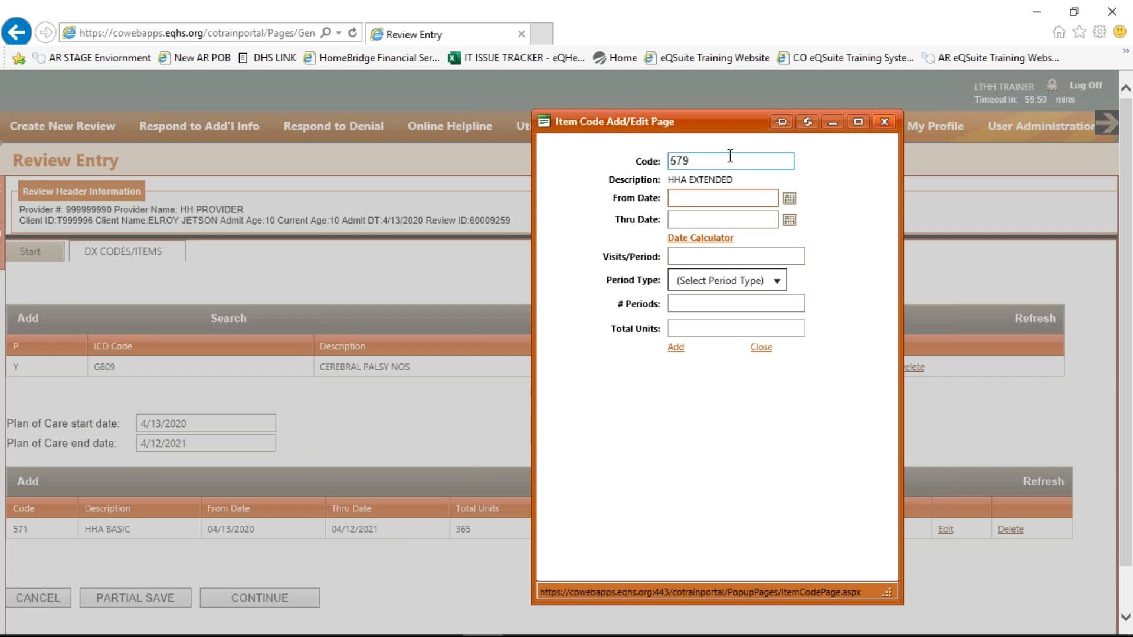
pyautogui.write('4/13/2020')
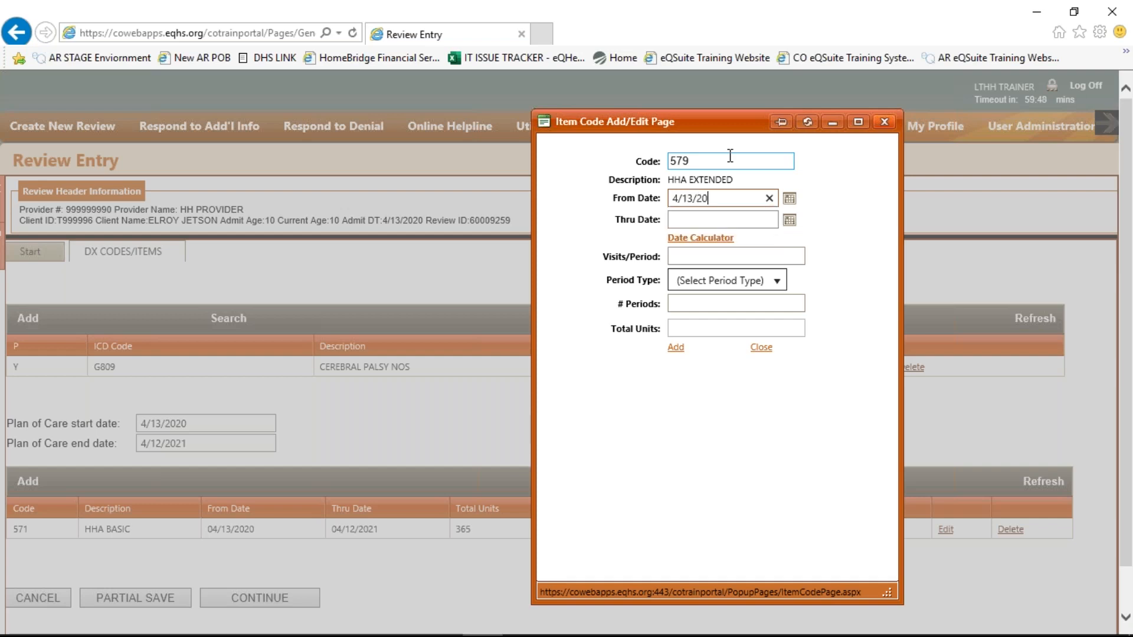
pyautogui.press('Tab')
pyautogui.write('4/12/21')
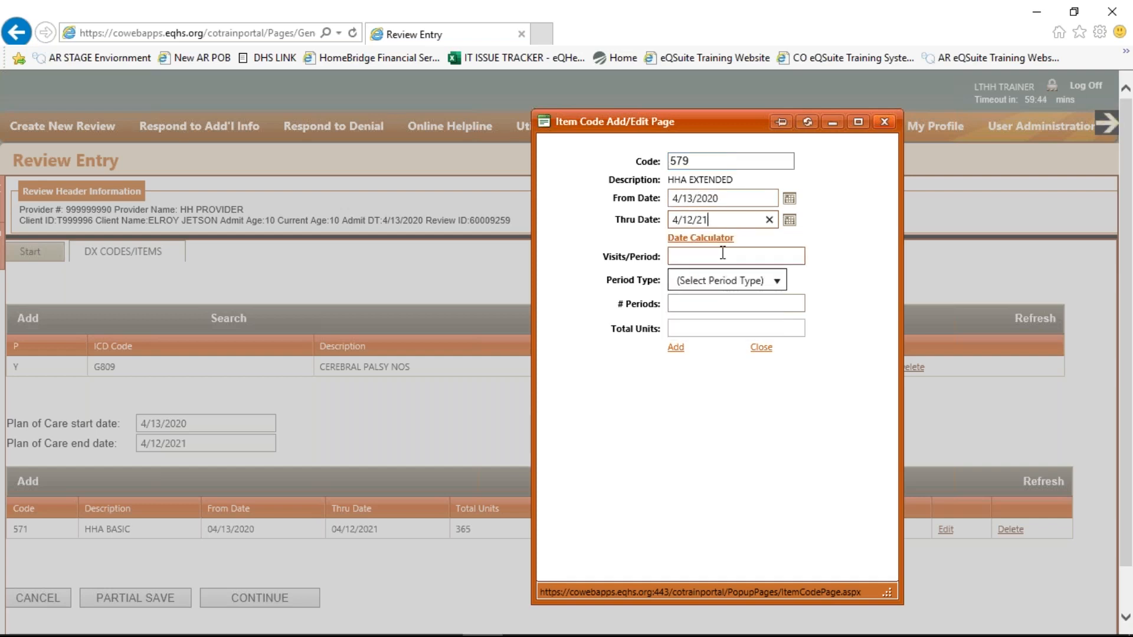
pyautogui.press('Tab')
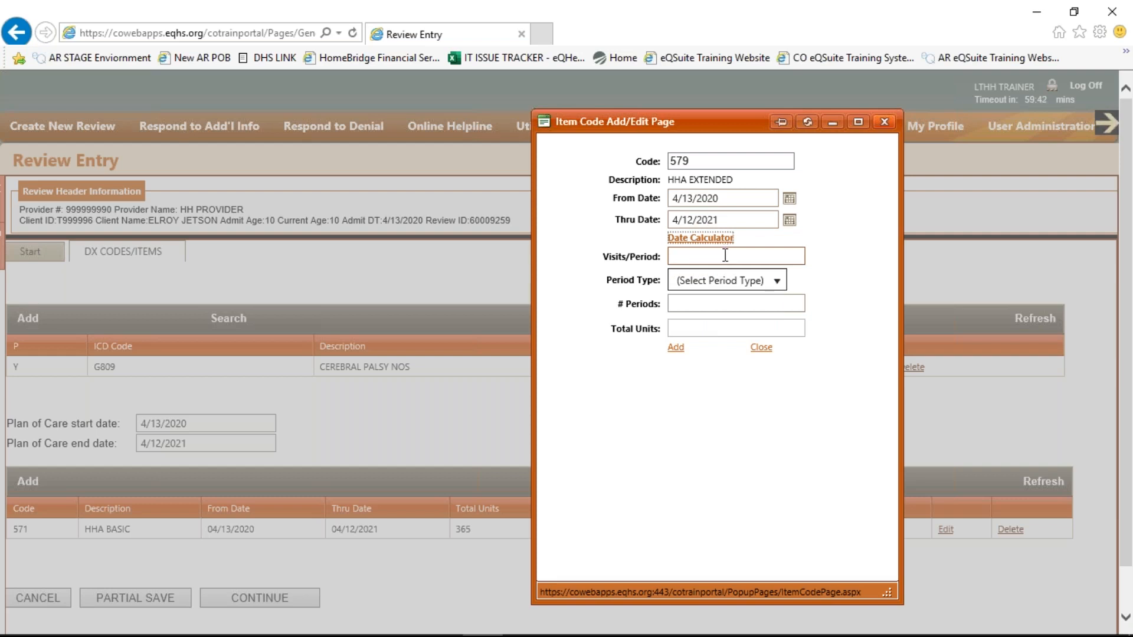
# Set 4 visits per Day for 365 periods, add the item, and close the window
pyautogui.click(726, 255)
pyautogui.write('4')
pyautogui.click(716, 281)
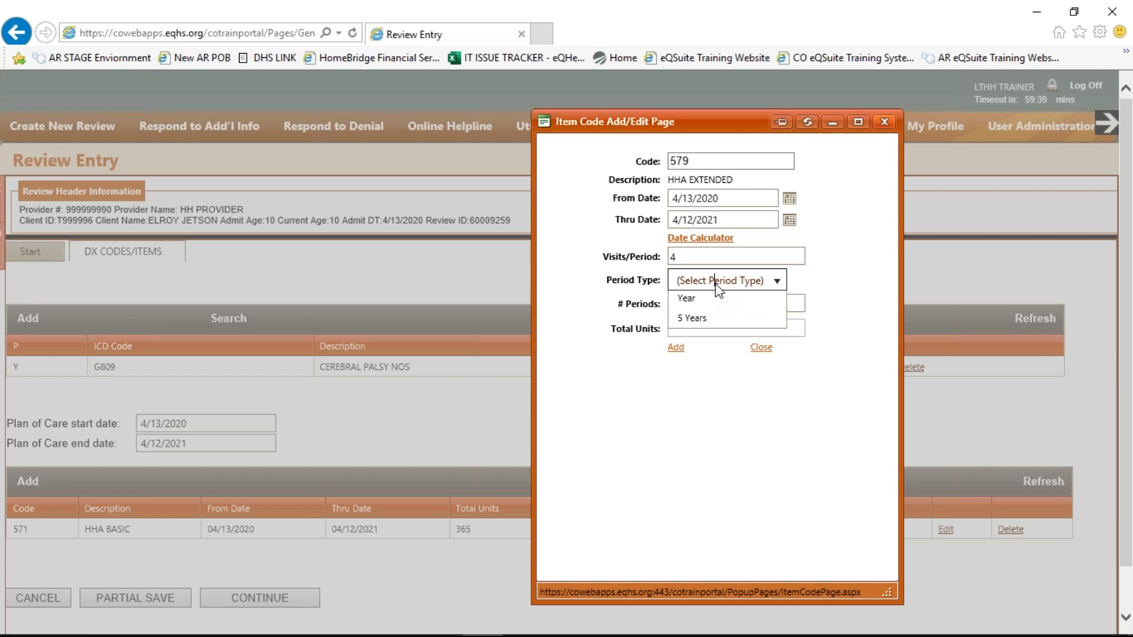
pyautogui.click(779, 282)
pyautogui.click(779, 281)
pyautogui.click(708, 364)
pyautogui.click(713, 301)
pyautogui.write('365')
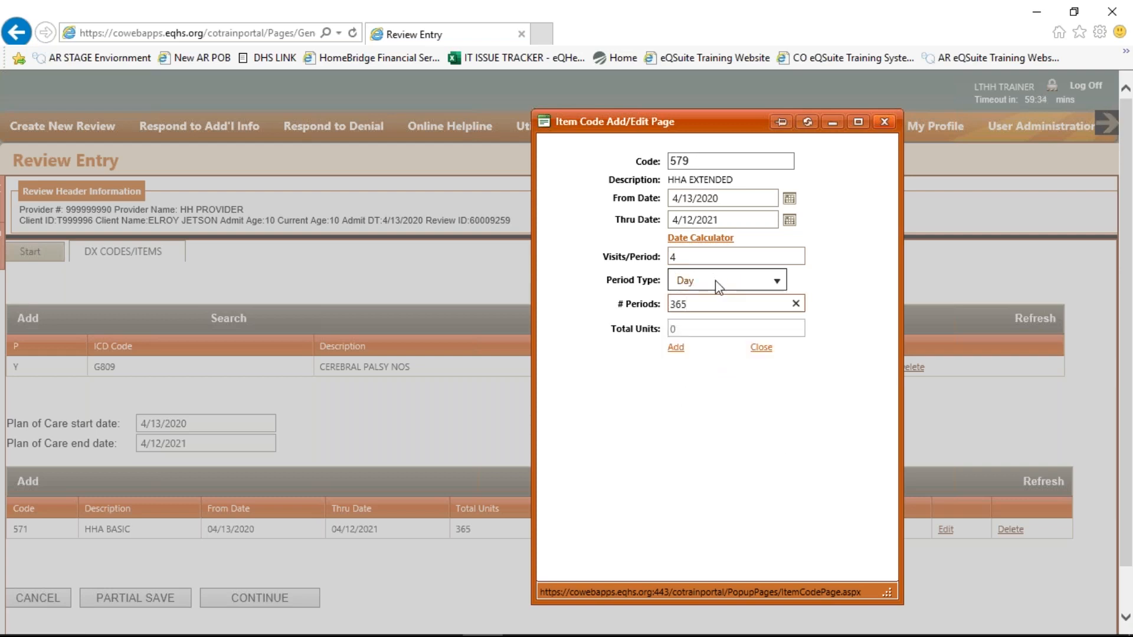
pyautogui.click(676, 348)
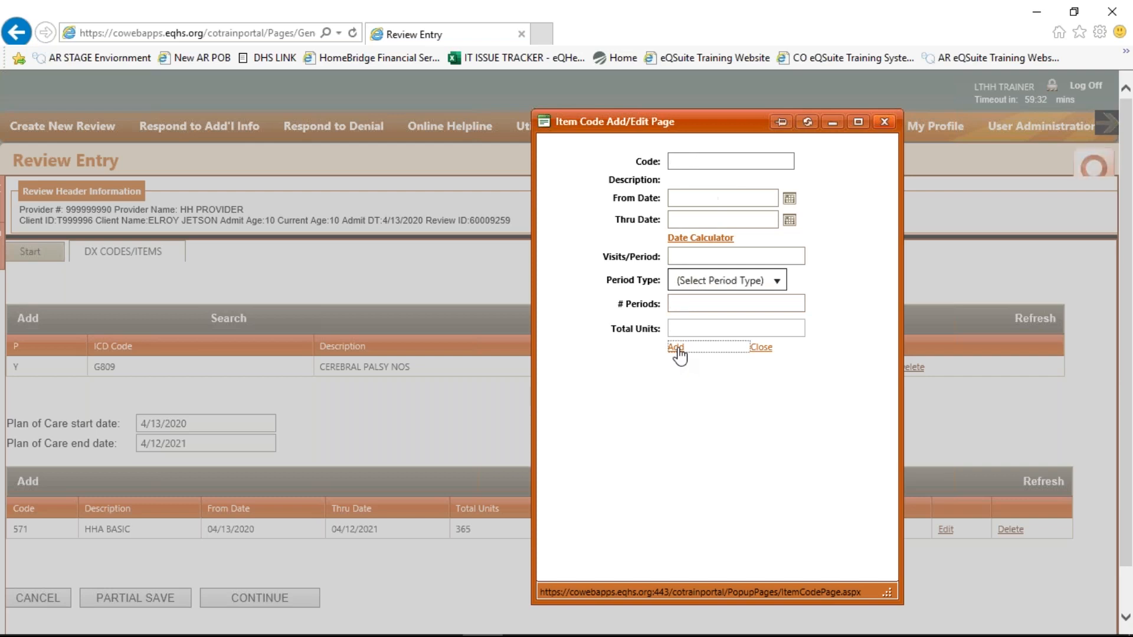
pyautogui.click(884, 123)
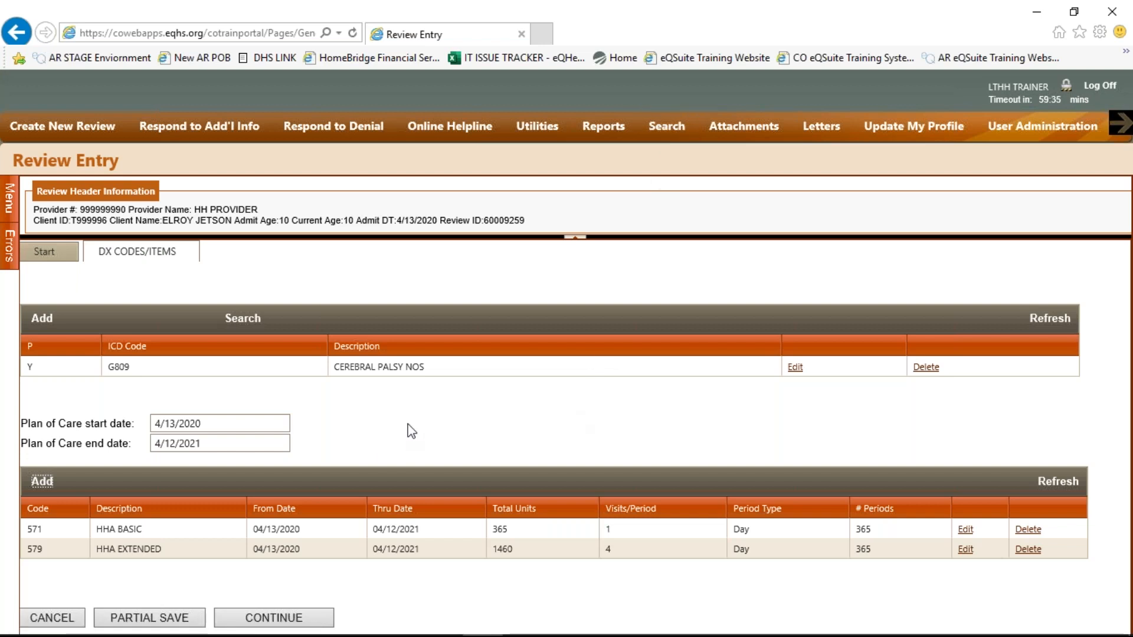
# Continue past the diagnosis codes, review the Assessment section, and go to the Home tab
pyautogui.click(309, 623)
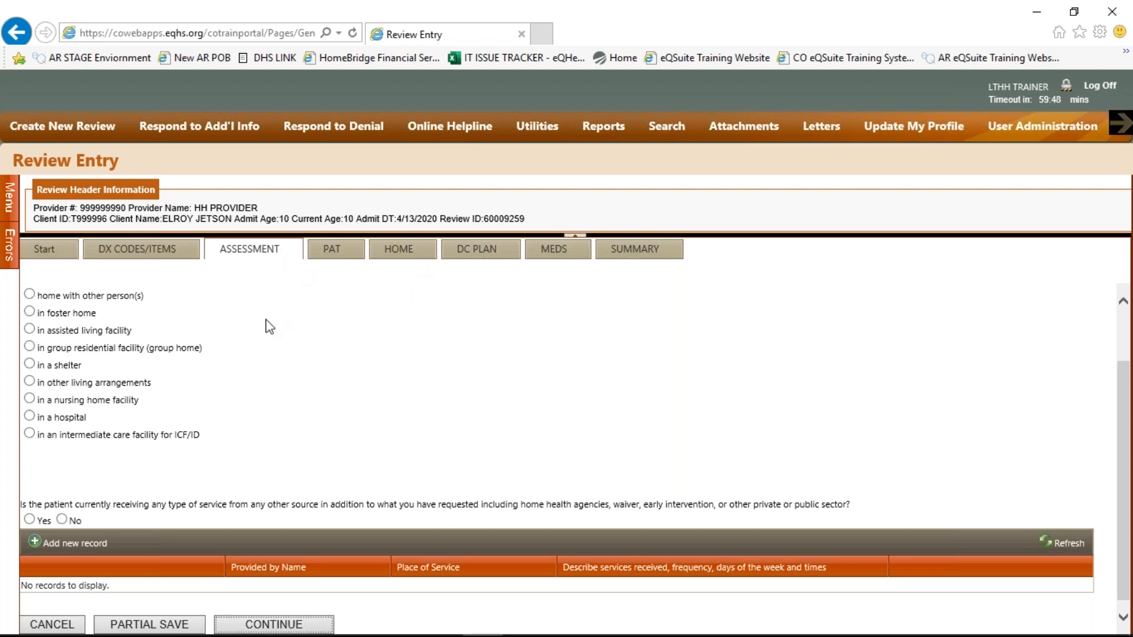
pyautogui.scroll(1, 270, 327)
pyautogui.scroll(2, 270, 327)
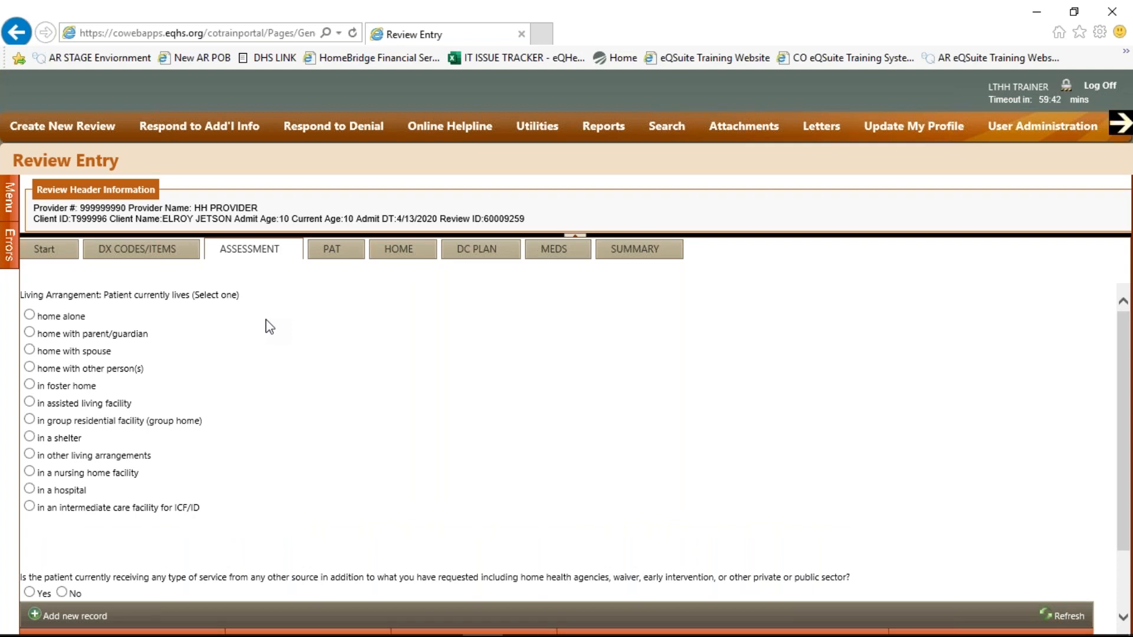
pyautogui.scroll(-1, 270, 327)
pyautogui.scroll(-1, 269, 327)
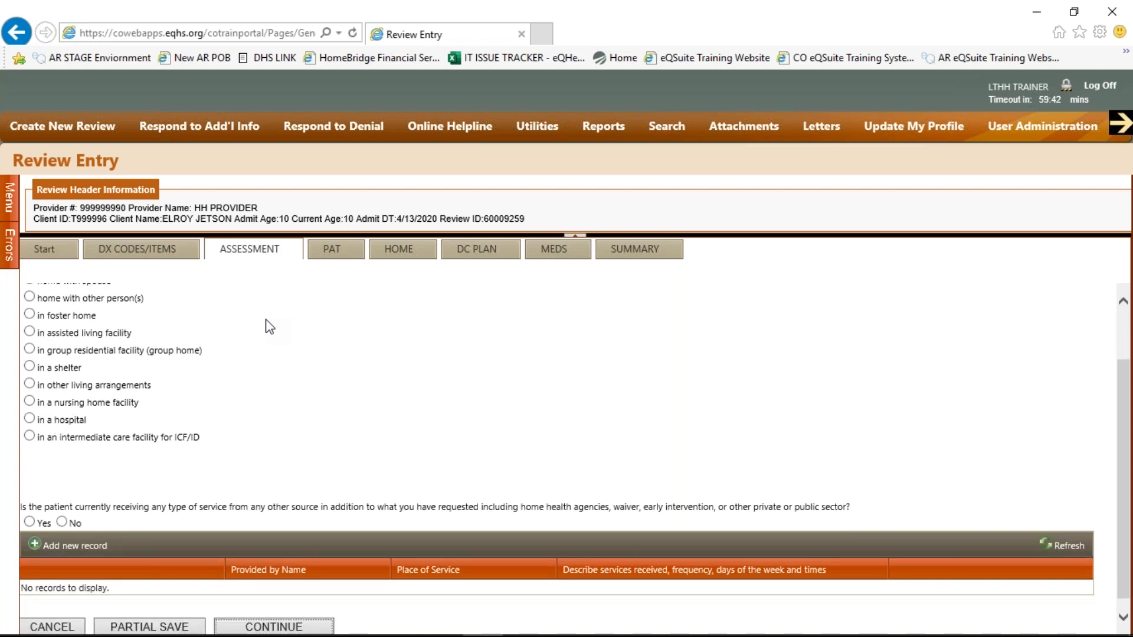
pyautogui.scroll(-1, 270, 327)
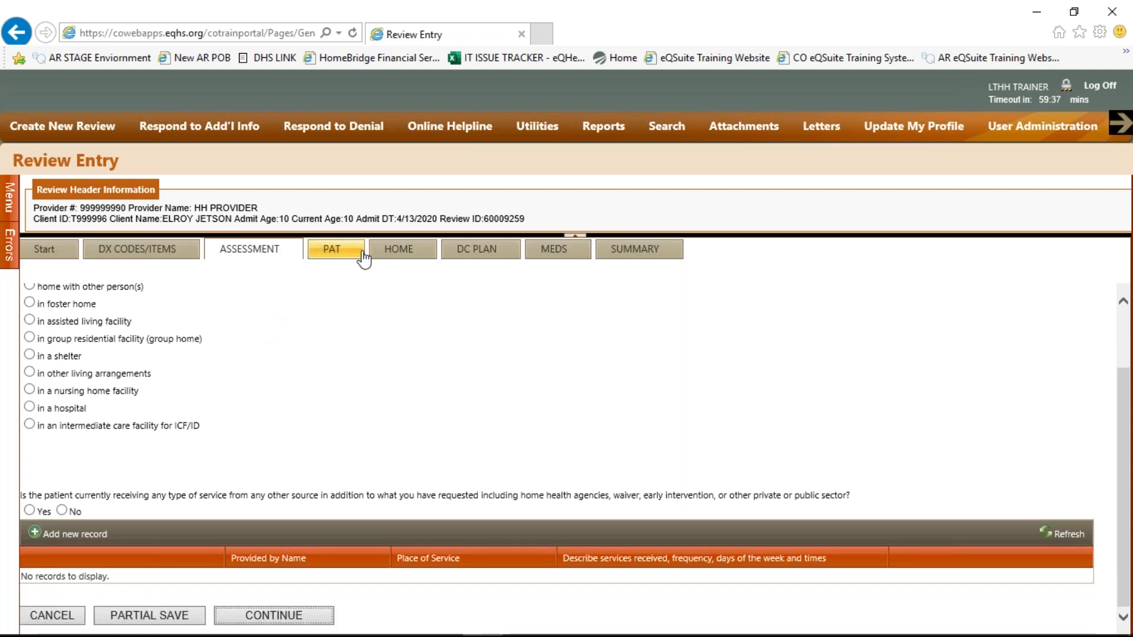
pyautogui.click(385, 263)
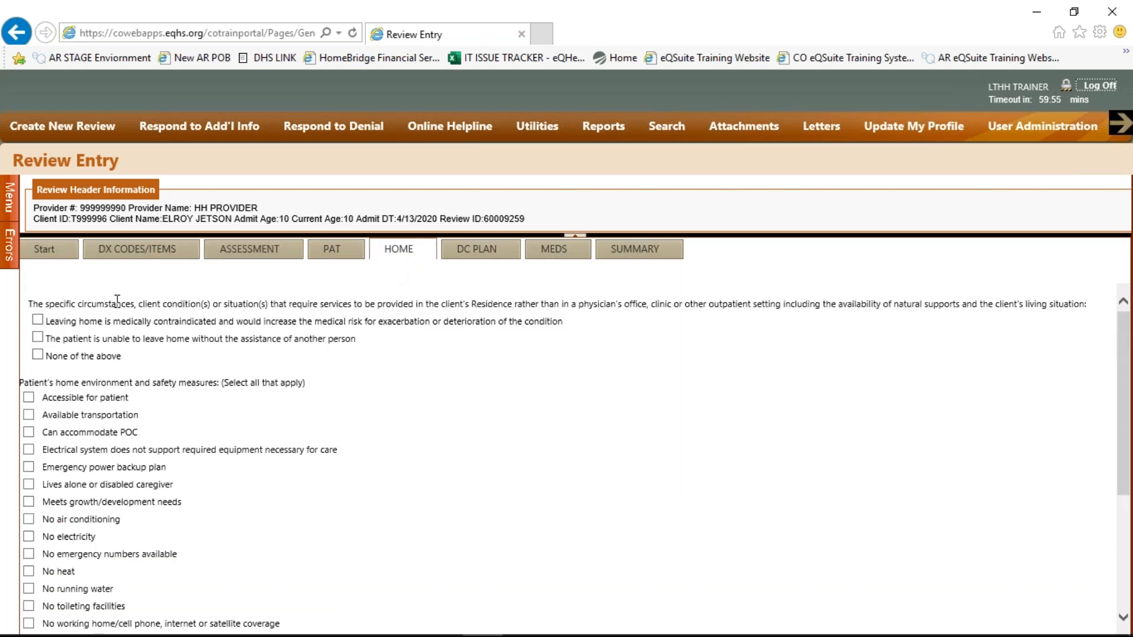
# Mark the patient as unable to leave home without assistance
pyautogui.scroll(-1, 118, 302)
pyautogui.scroll(-4, 118, 306)
pyautogui.scroll(5, 119, 306)
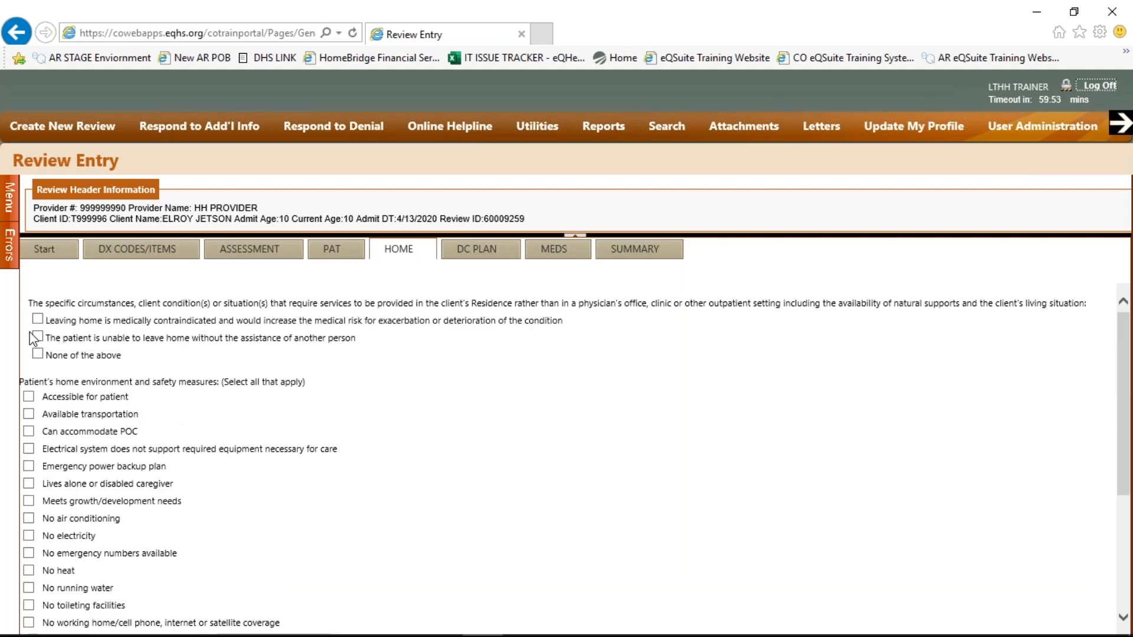
pyautogui.click(38, 337)
# Check poor sanitation, medications unclearly labeled, and no working phone, then continue to the discharge plan
pyautogui.scroll(-2, 566, 459)
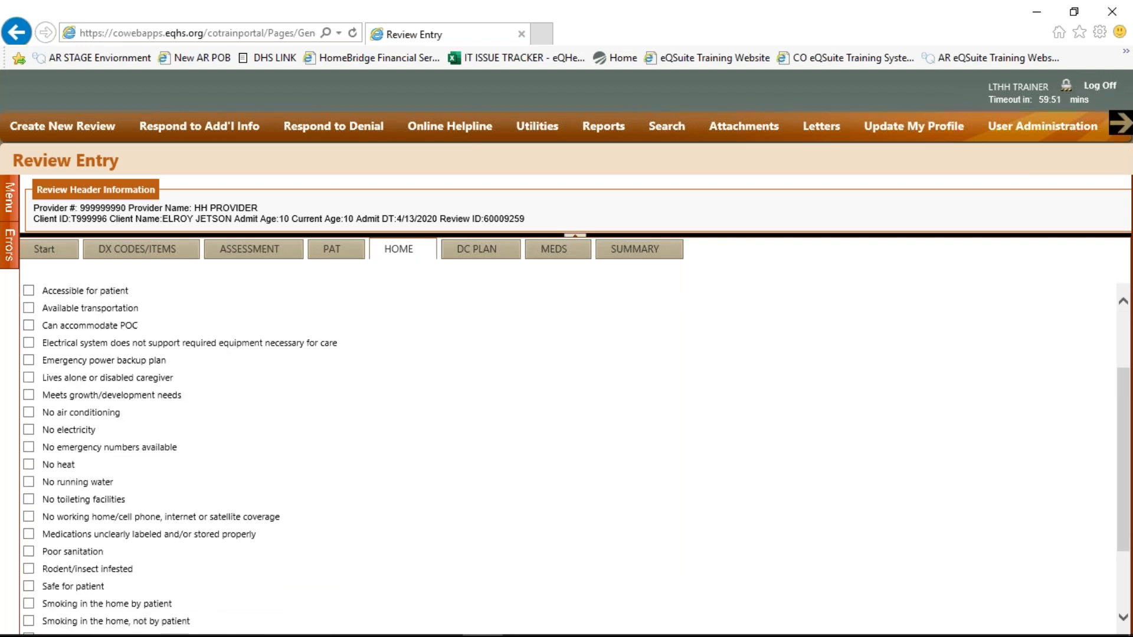
pyautogui.scroll(-1, 567, 459)
pyautogui.click(28, 499)
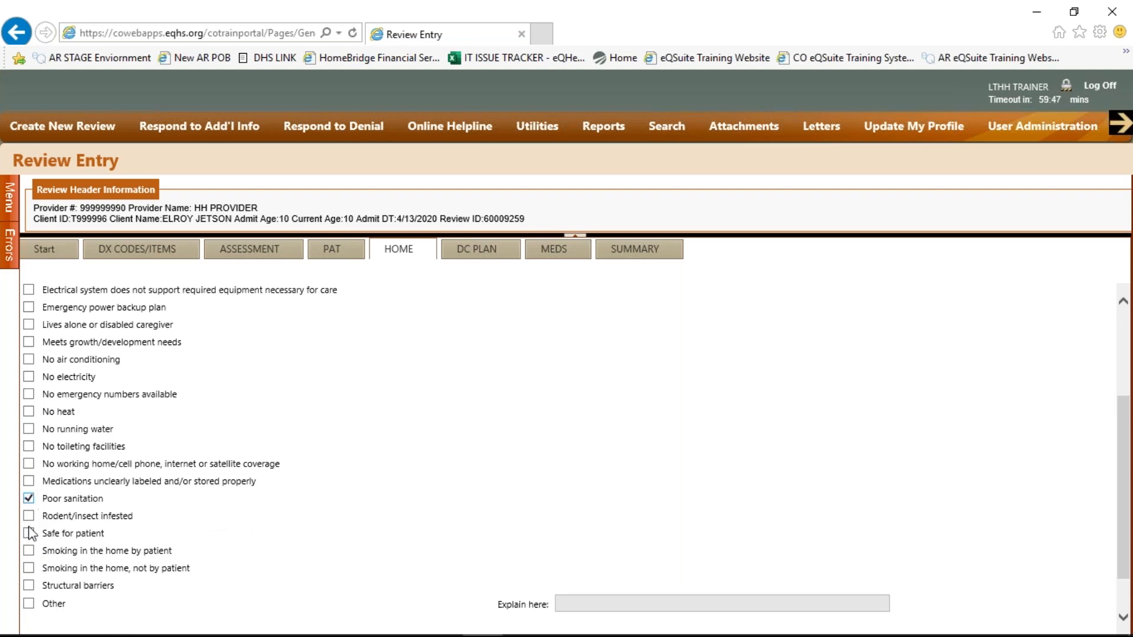
pyautogui.click(28, 480)
pyautogui.click(29, 465)
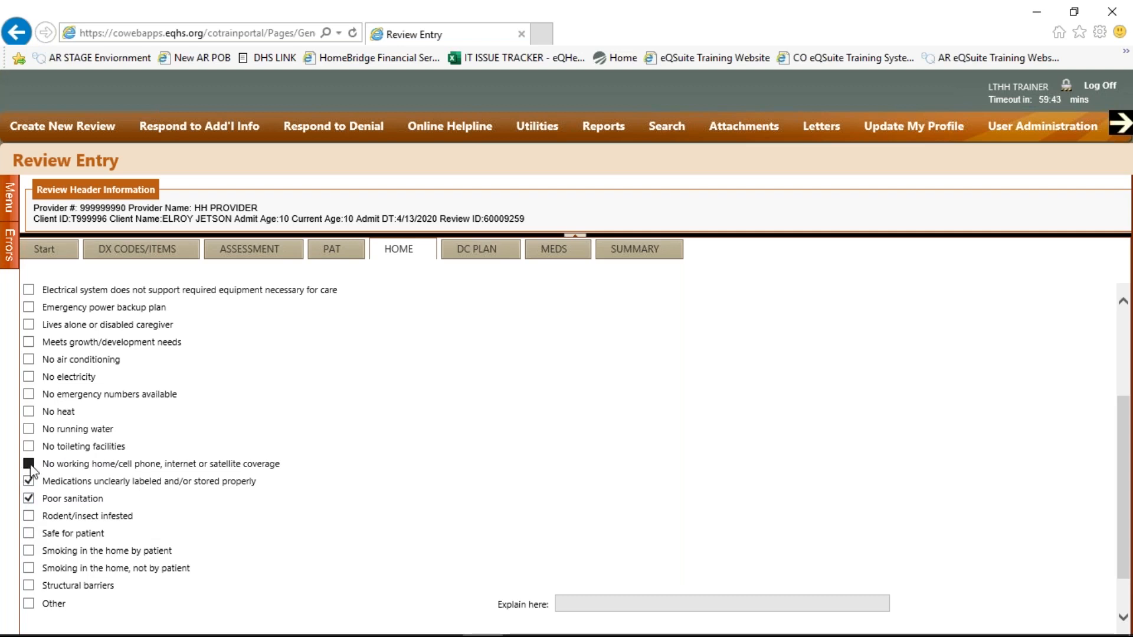
pyautogui.scroll(-2, 308, 466)
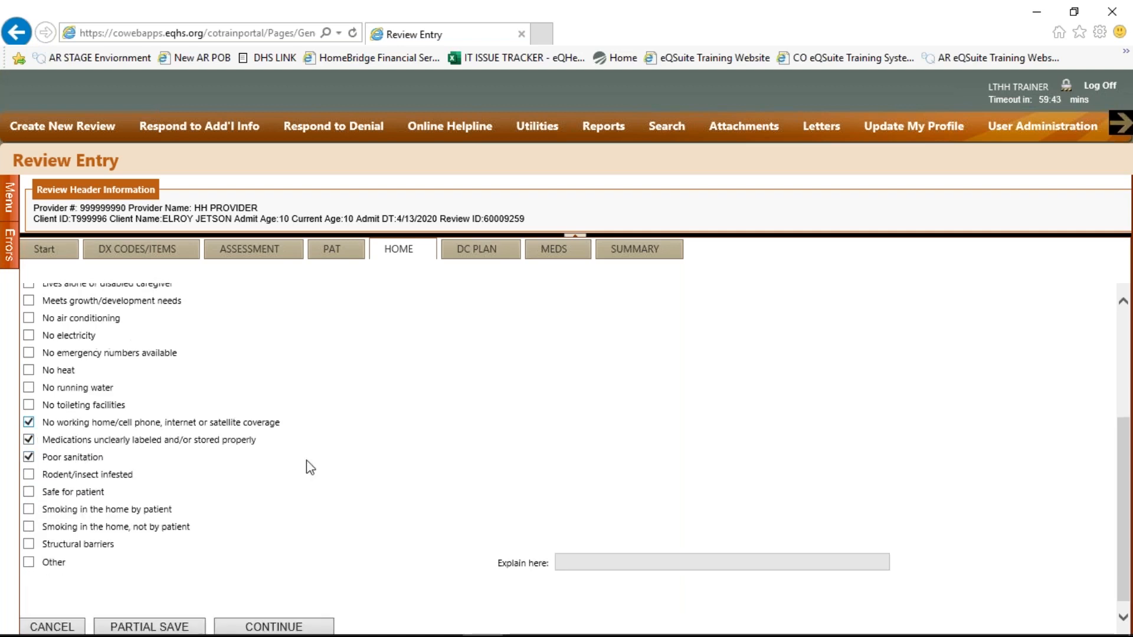
pyautogui.click(295, 615)
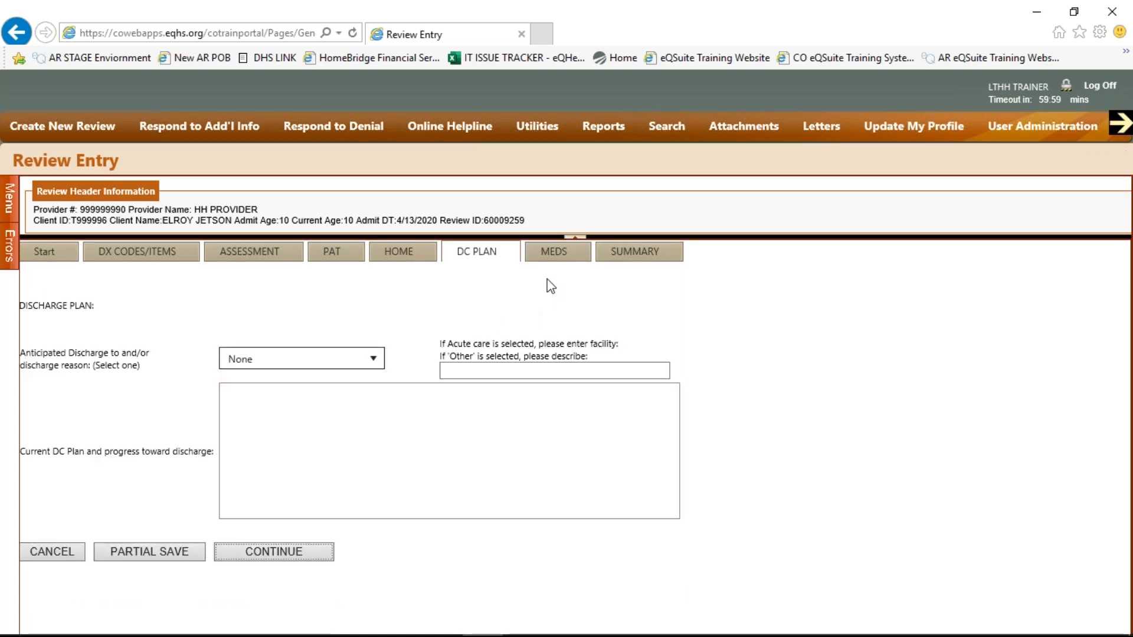
# Jump from the discharge plan straight to the Summary tab
pyautogui.click(613, 251)
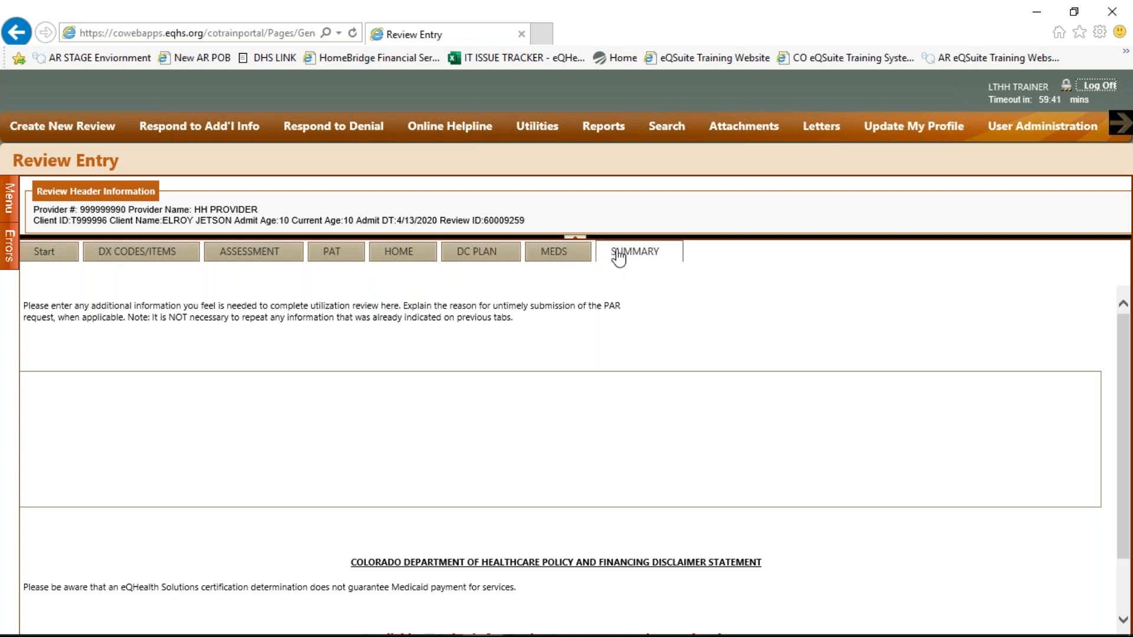
pyautogui.click(601, 443)
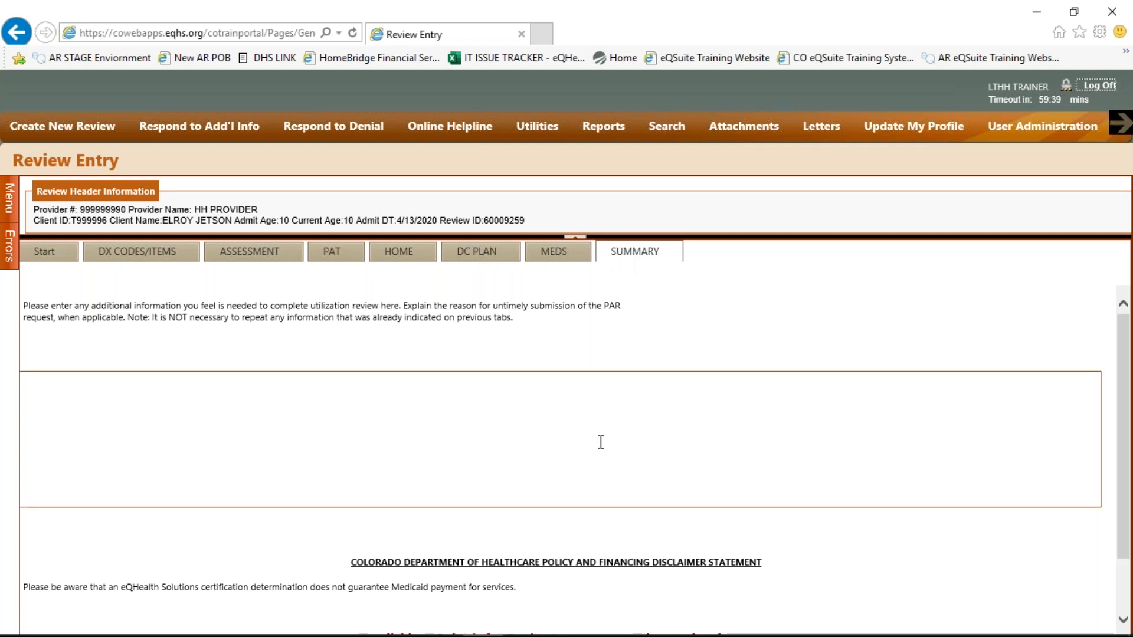
pyautogui.click(601, 442)
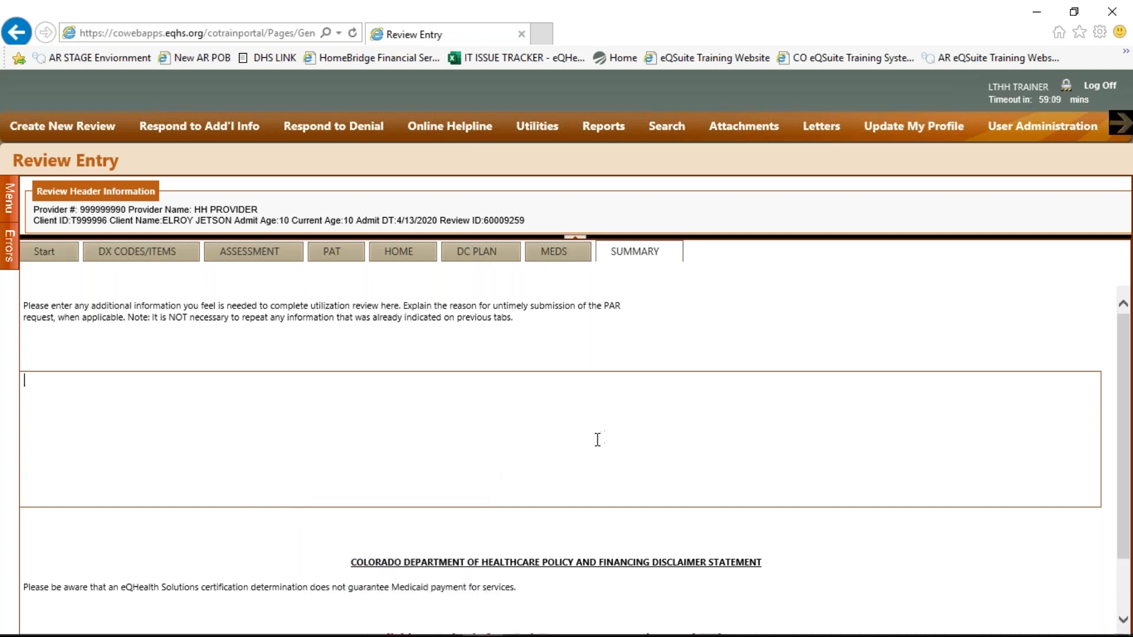
pyautogui.scroll(-2, 574, 444)
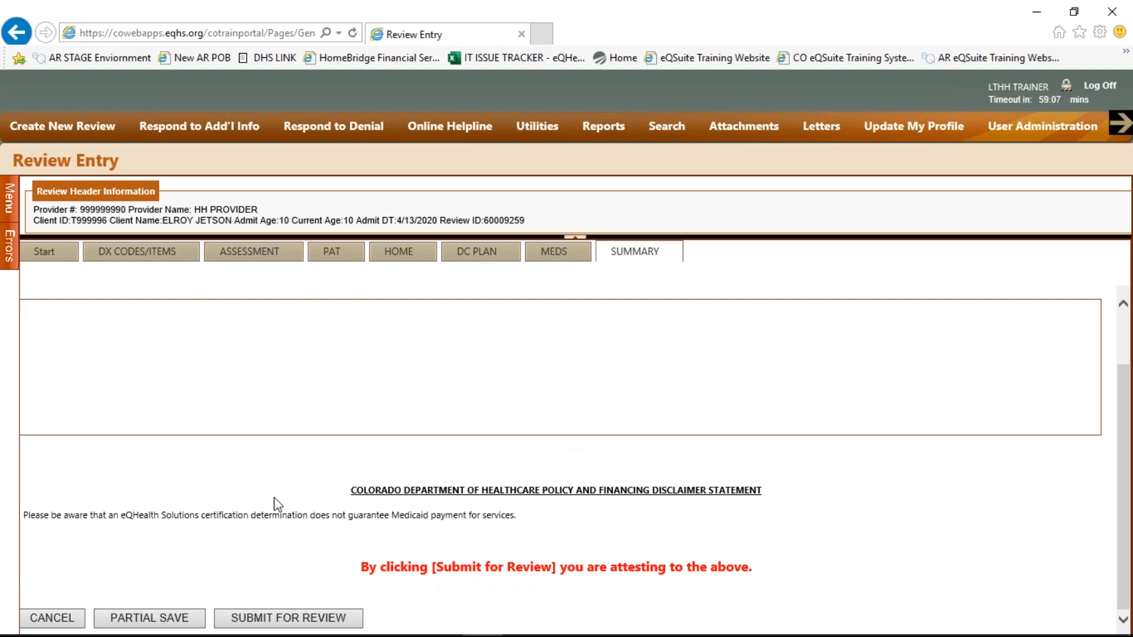
# Submit the completed review for review to eQHS
pyautogui.click(254, 618)
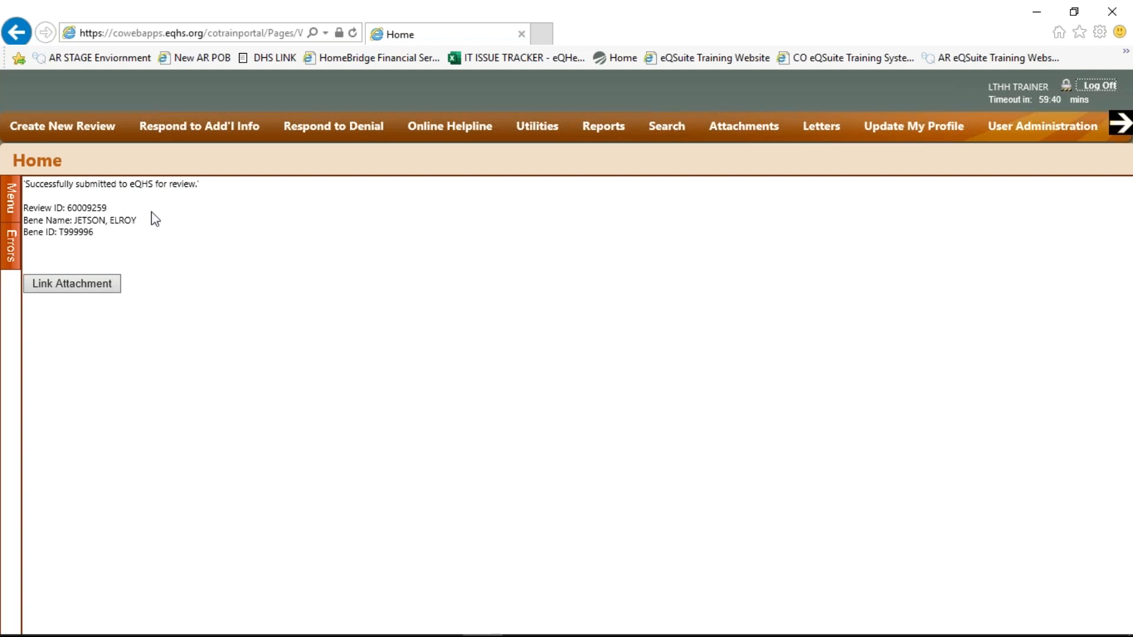
pyautogui.click(93, 290)
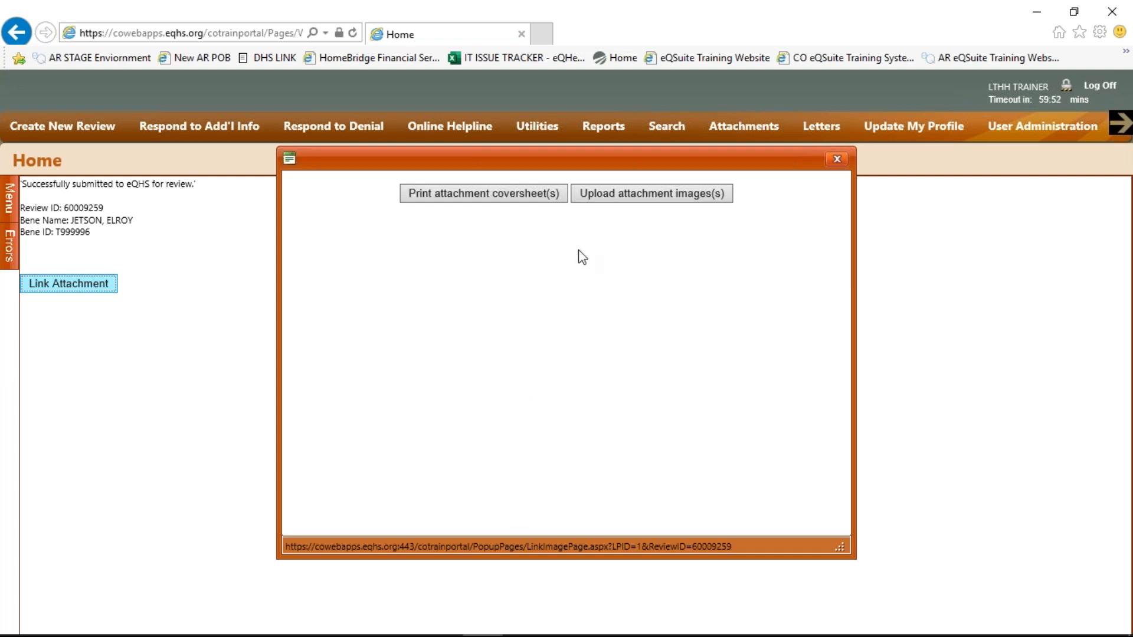
pyautogui.click(449, 197)
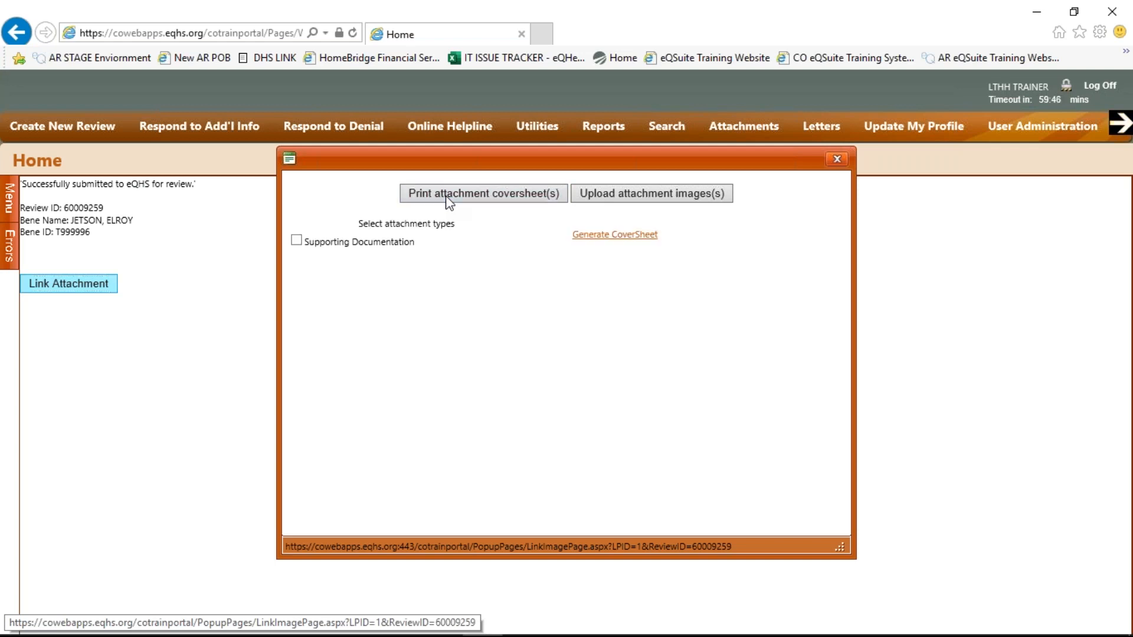
pyautogui.click(297, 241)
pyautogui.click(606, 199)
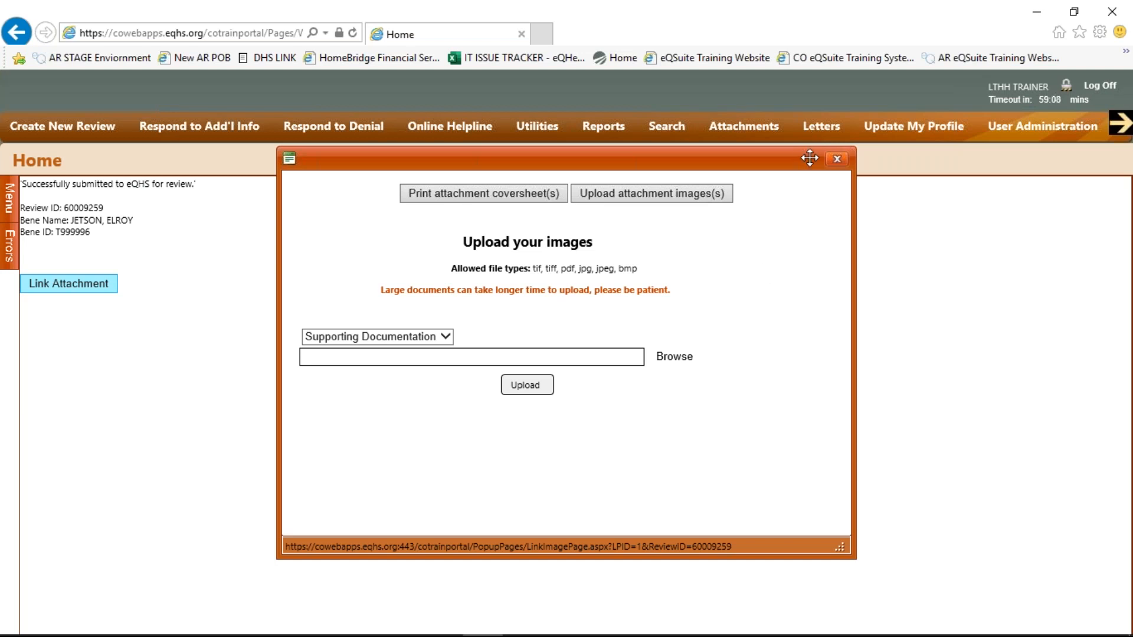
pyautogui.click(836, 159)
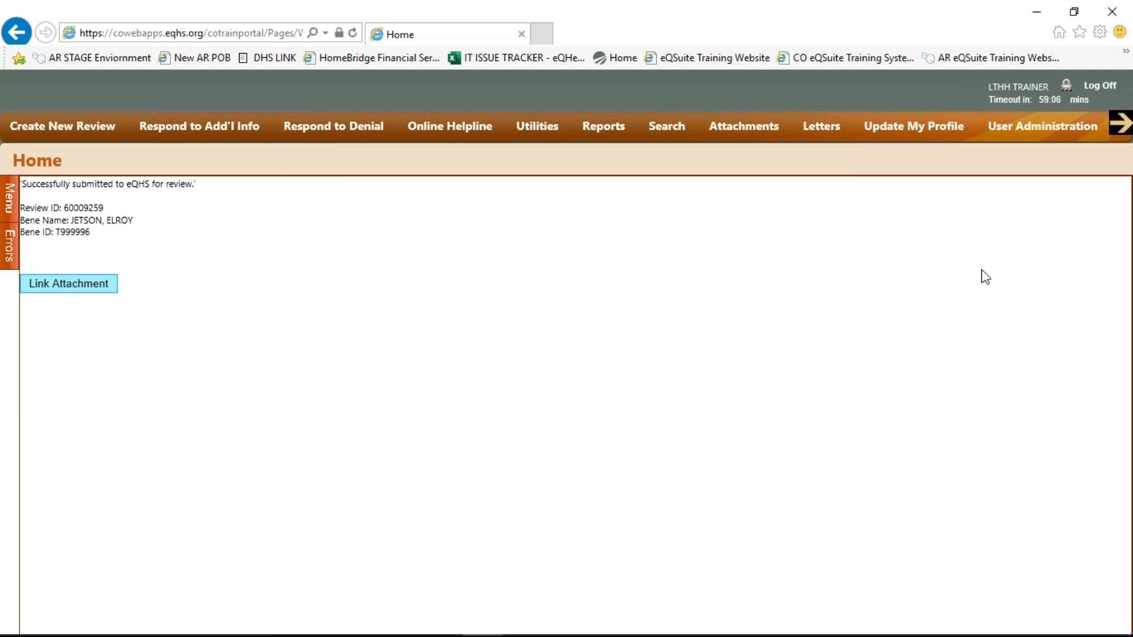